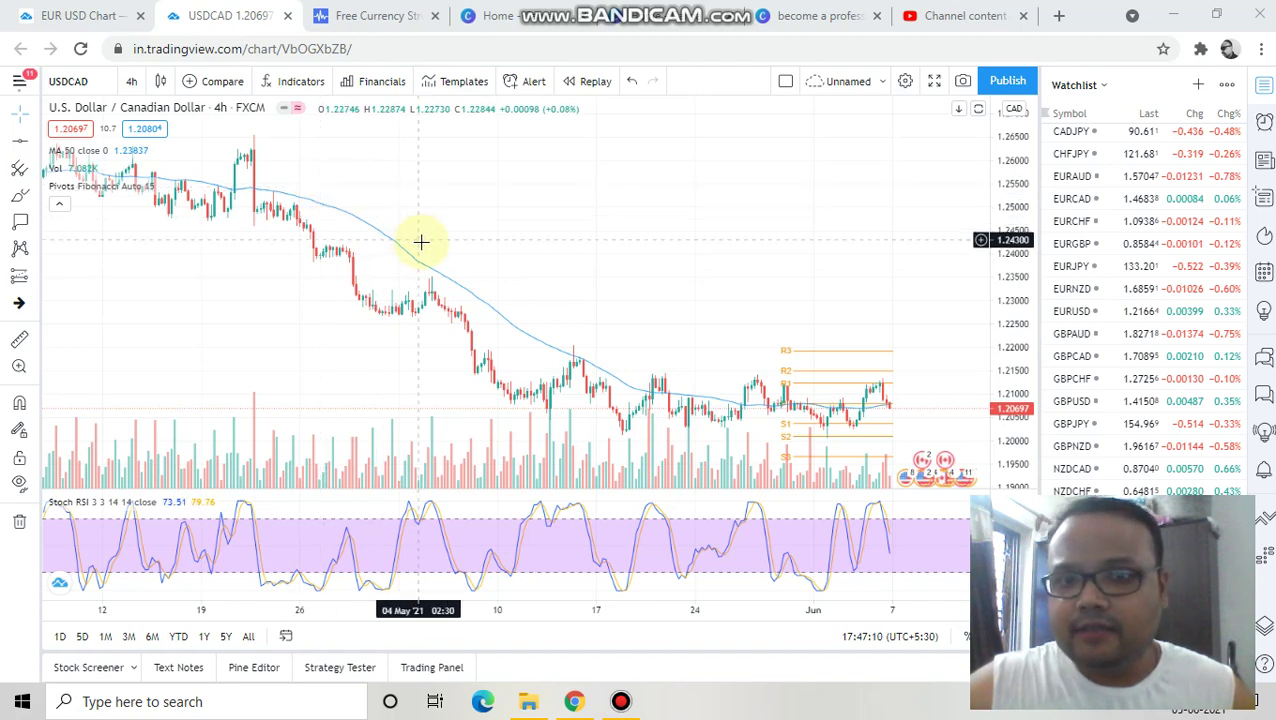
- Sketch a freehand outline around the sideways price range since mid-May, then erase it
{"action": "scroll", "coordinate": [584, 325], "scroll_direction": "up", "scroll_amount": 3}
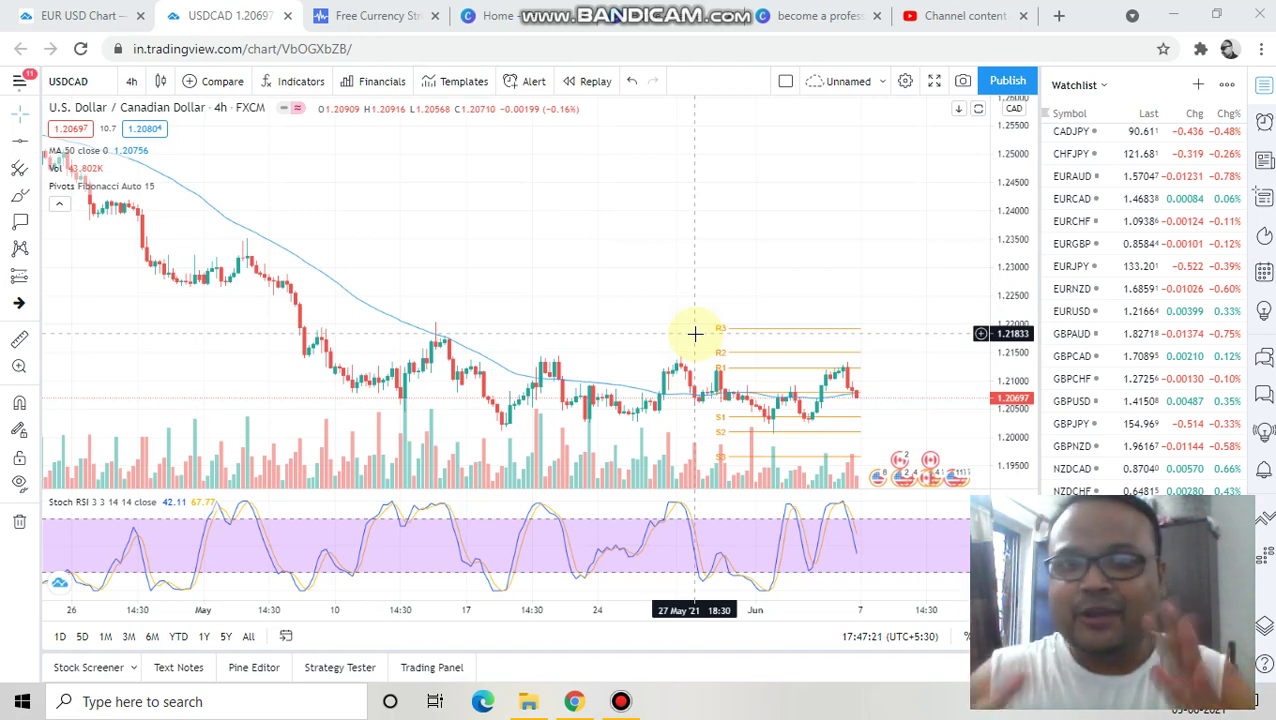
{"action": "scroll", "coordinate": [527, 181], "scroll_direction": "down", "scroll_amount": 3}
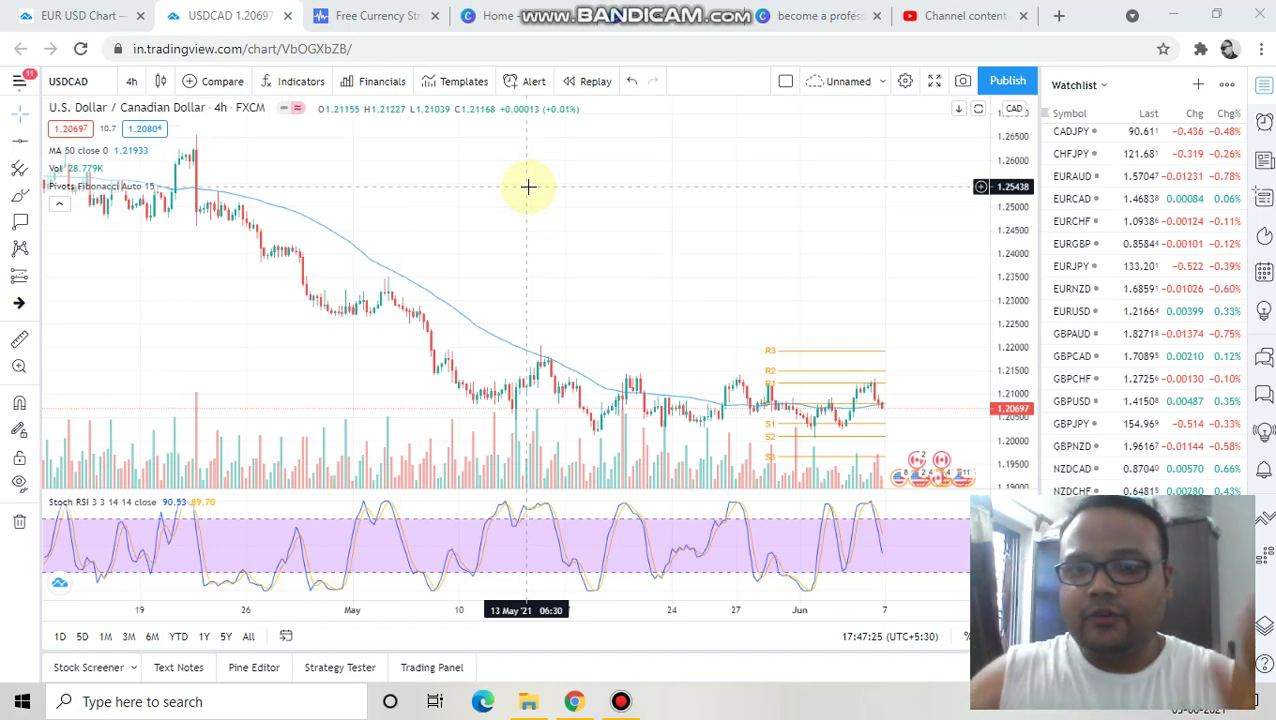
{"action": "scroll", "coordinate": [528, 186], "scroll_direction": "up", "scroll_amount": 5}
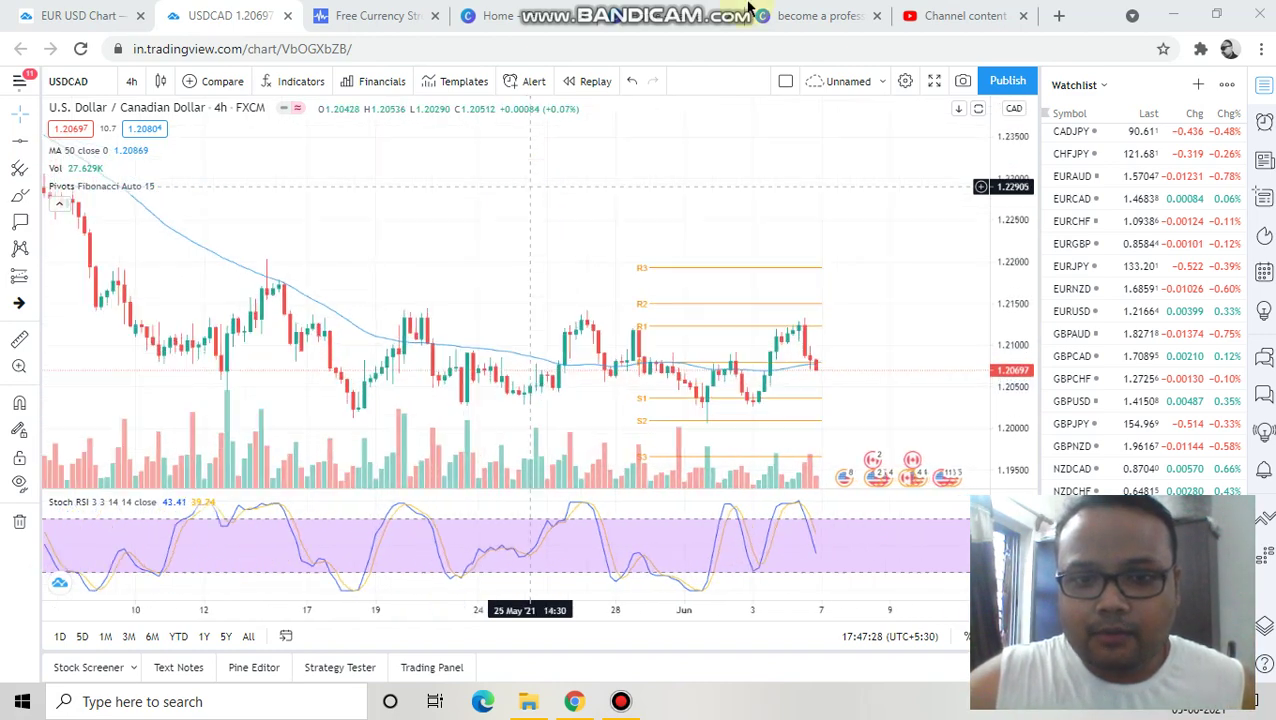
{"action": "key", "text": "ctrl+shift+1"}
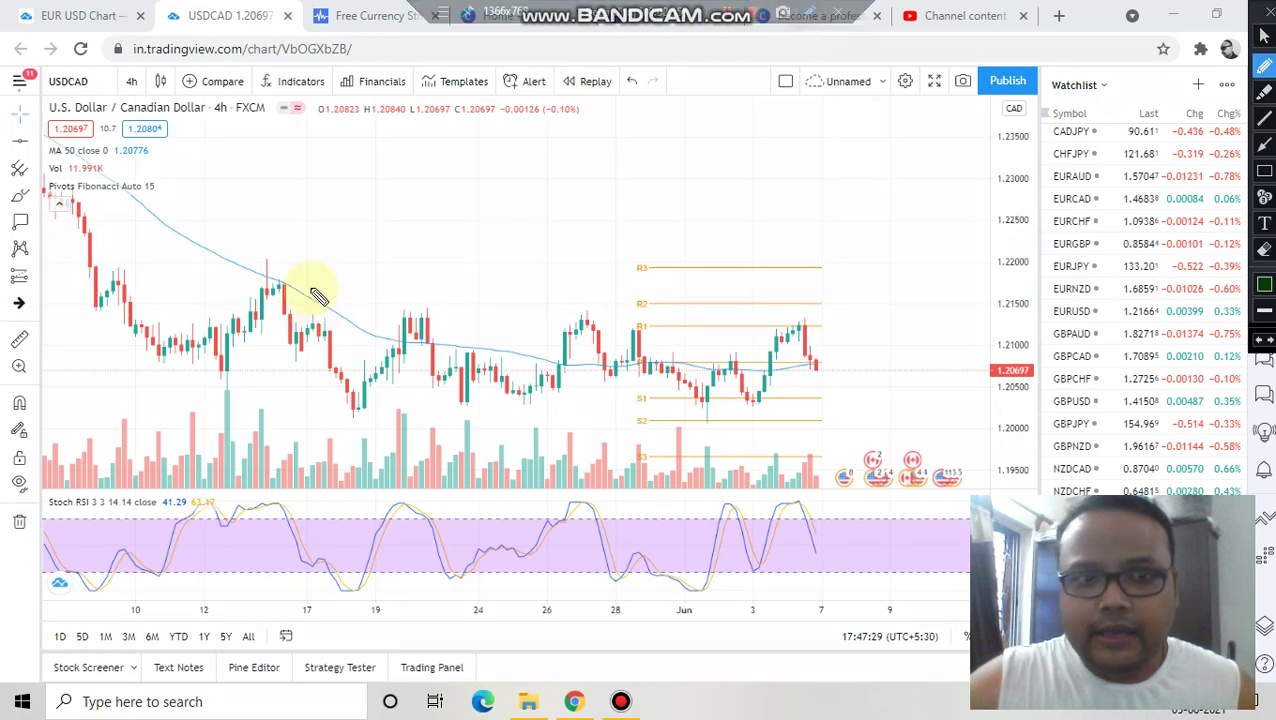
{"action": "mouse_move", "coordinate": [264, 272]}
{"action": "left_mouse_down"}
{"action": "mouse_move", "coordinate": [262, 390]}
{"action": "mouse_move", "coordinate": [450, 428]}
{"action": "mouse_move", "coordinate": [788, 436]}
{"action": "mouse_move", "coordinate": [846, 336]}
{"action": "mouse_move", "coordinate": [336, 284]}
{"action": "mouse_move", "coordinate": [268, 293]}
{"action": "left_mouse_up"}
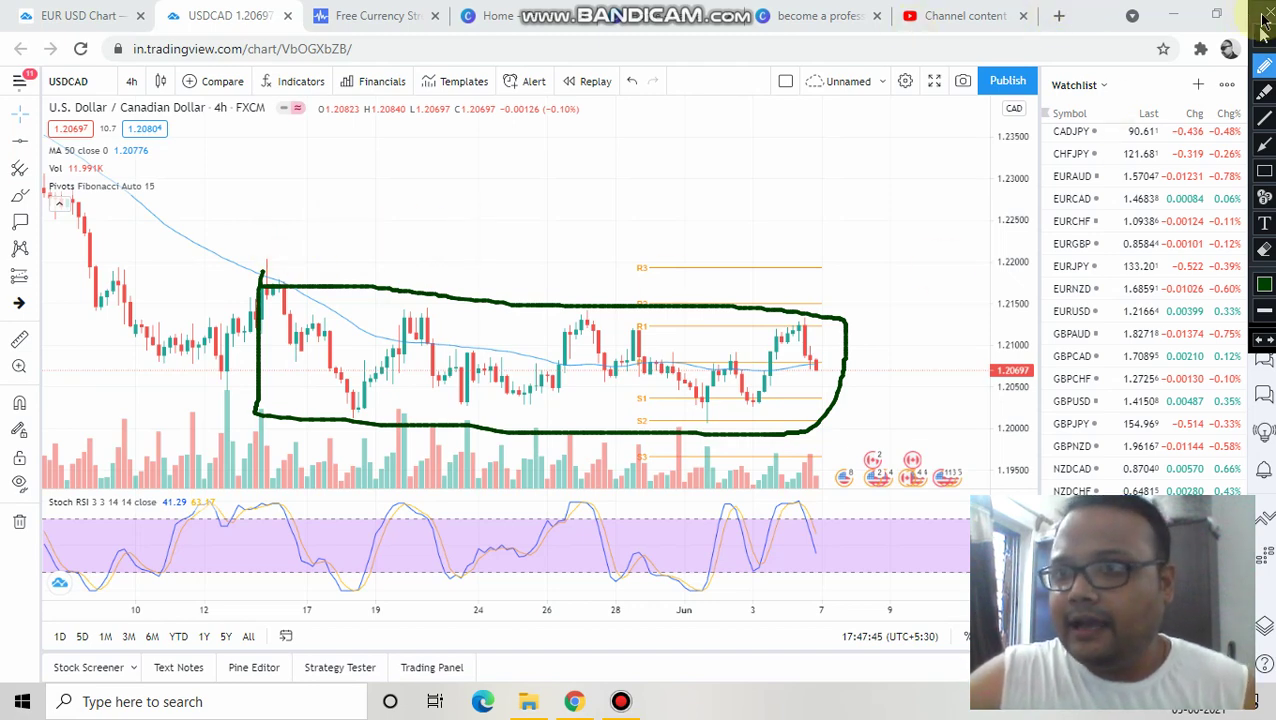
{"action": "key", "text": "Escape"}
- Switch USDCAD to weekly candles and zoom out to show the 2016–2021 history
{"action": "scroll", "coordinate": [300, 170], "scroll_direction": "up", "scroll_amount": 2}
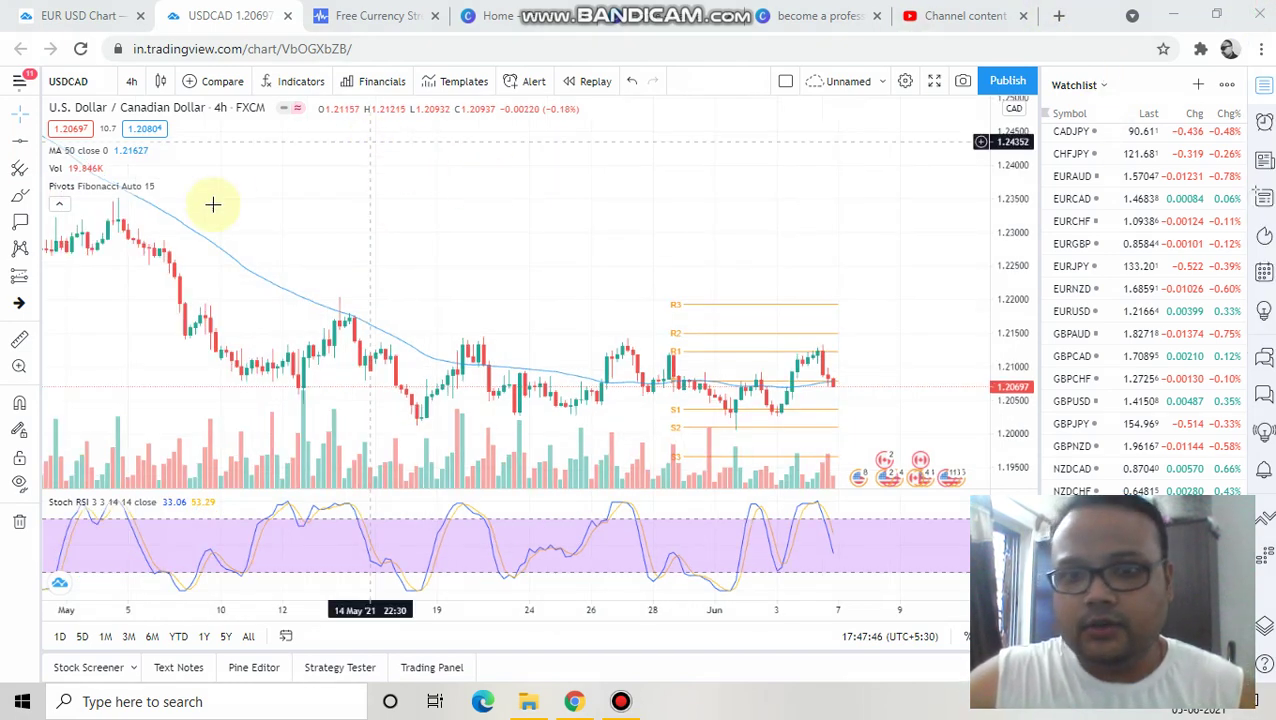
{"action": "scroll", "coordinate": [300, 260], "scroll_direction": "up", "scroll_amount": 2}
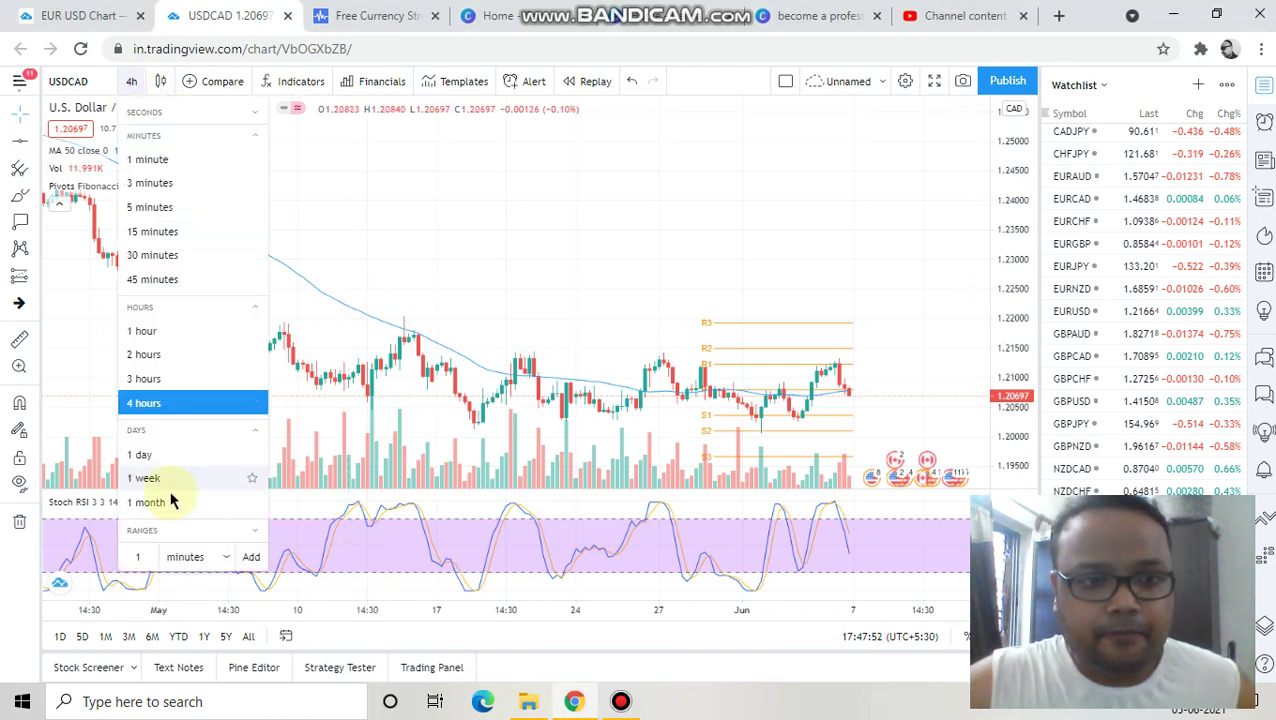
{"action": "left_click", "coordinate": [143, 478]}
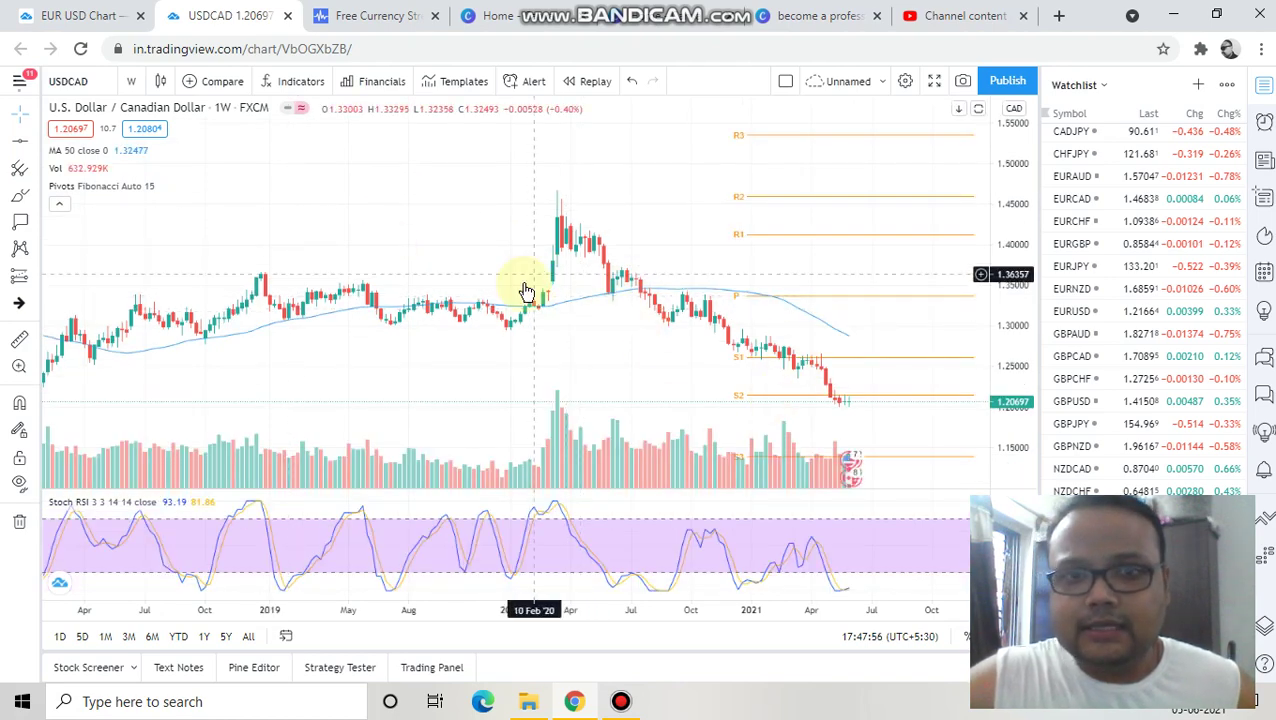
{"action": "scroll", "coordinate": [555, 296], "scroll_direction": "down", "scroll_amount": 2}
{"action": "scroll", "coordinate": [556, 300], "scroll_direction": "down", "scroll_amount": 3}
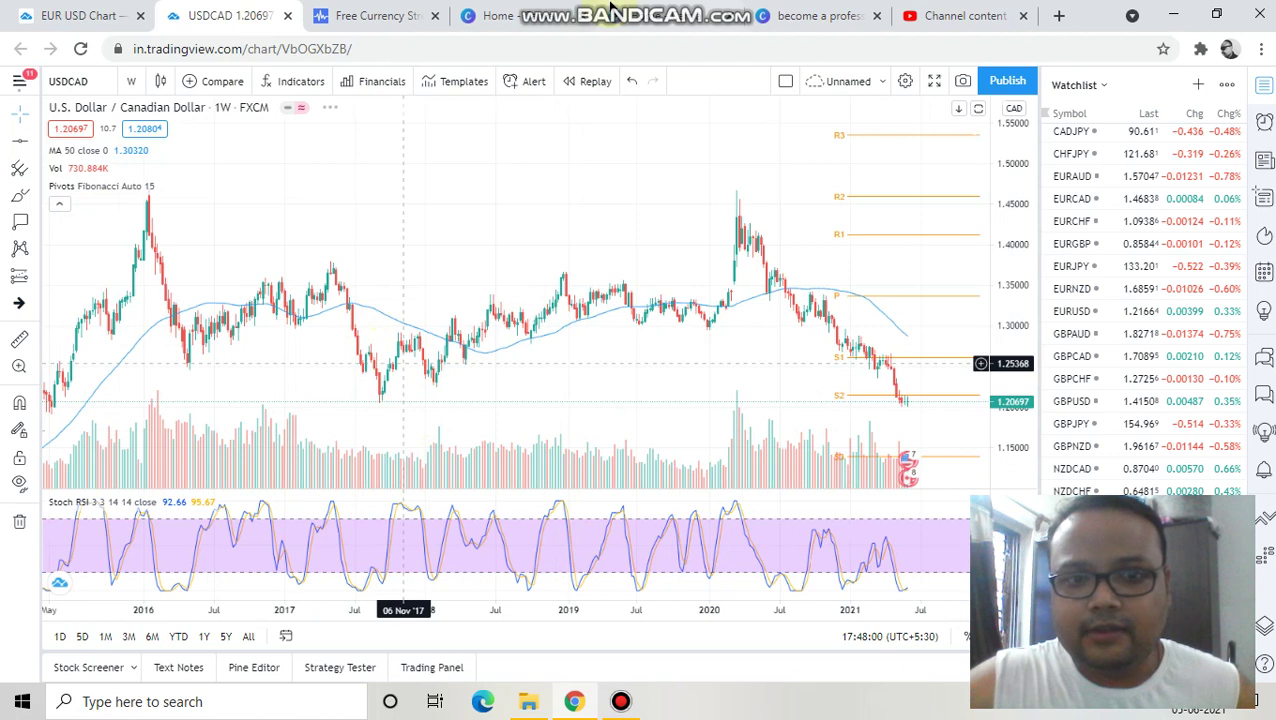
- Hand-write 2017, 2021, 2016 and 2020 labels and draw a support line from the 2017 low to 2021
{"action": "left_click", "coordinate": [808, 13]}
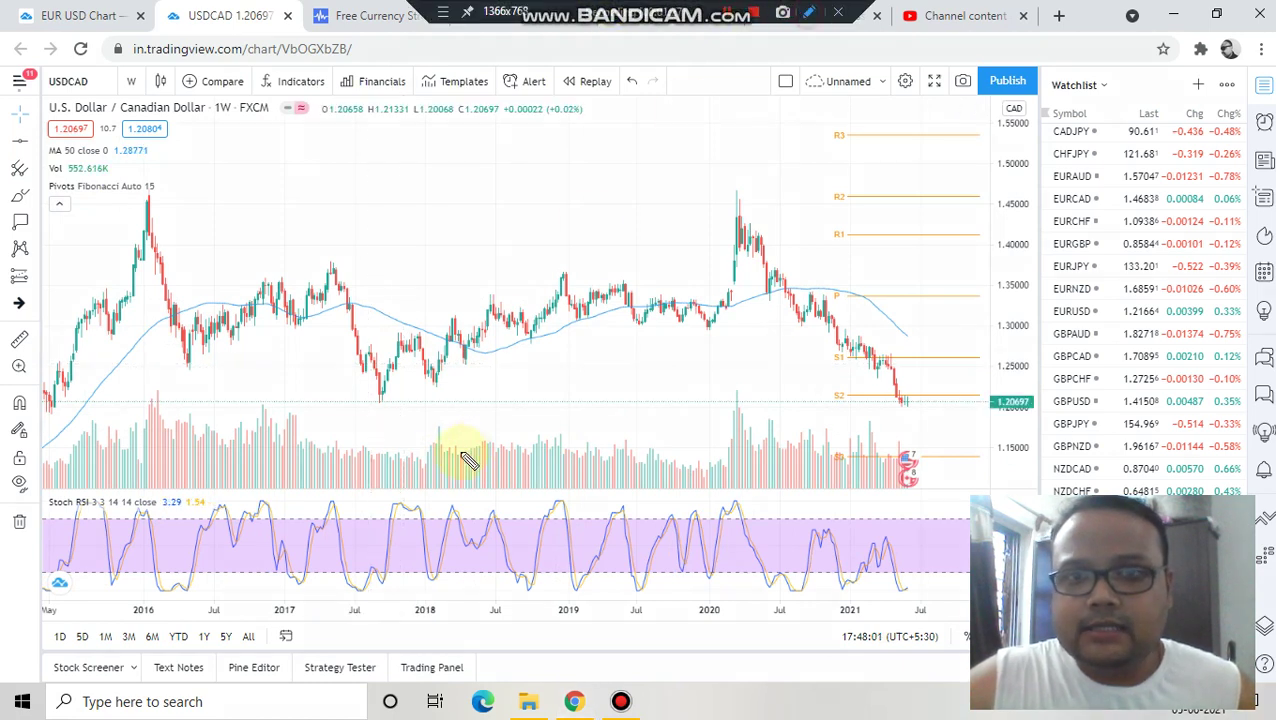
{"action": "mouse_move", "coordinate": [358, 432]}
{"action": "left_mouse_down"}
{"action": "mouse_move", "coordinate": [347, 441]}
{"action": "mouse_move", "coordinate": [399, 476]}
{"action": "mouse_move", "coordinate": [392, 428]}
{"action": "mouse_move", "coordinate": [415, 428]}
{"action": "mouse_move", "coordinate": [430, 462]}
{"action": "left_mouse_up"}
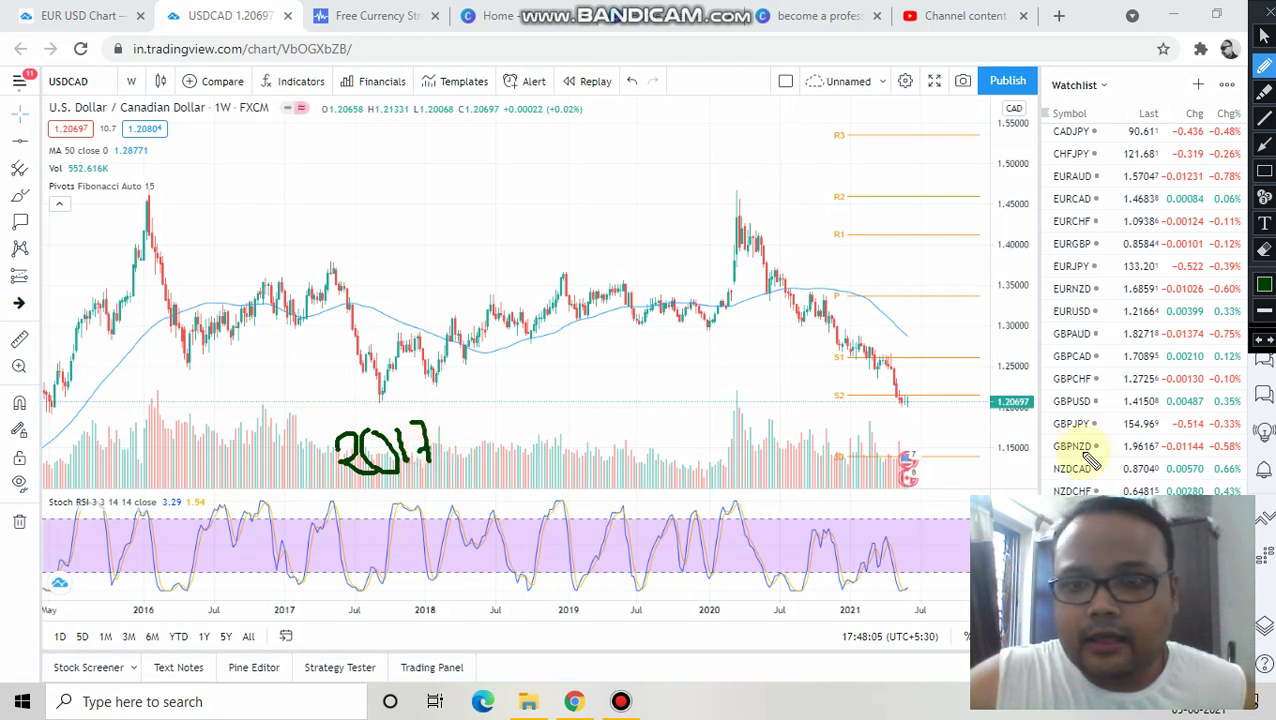
{"action": "mouse_move", "coordinate": [880, 432]}
{"action": "left_mouse_down"}
{"action": "mouse_move", "coordinate": [886, 456]}
{"action": "mouse_move", "coordinate": [918, 460]}
{"action": "mouse_move", "coordinate": [917, 441]}
{"action": "mouse_move", "coordinate": [980, 437]}
{"action": "mouse_move", "coordinate": [975, 467]}
{"action": "left_mouse_up"}
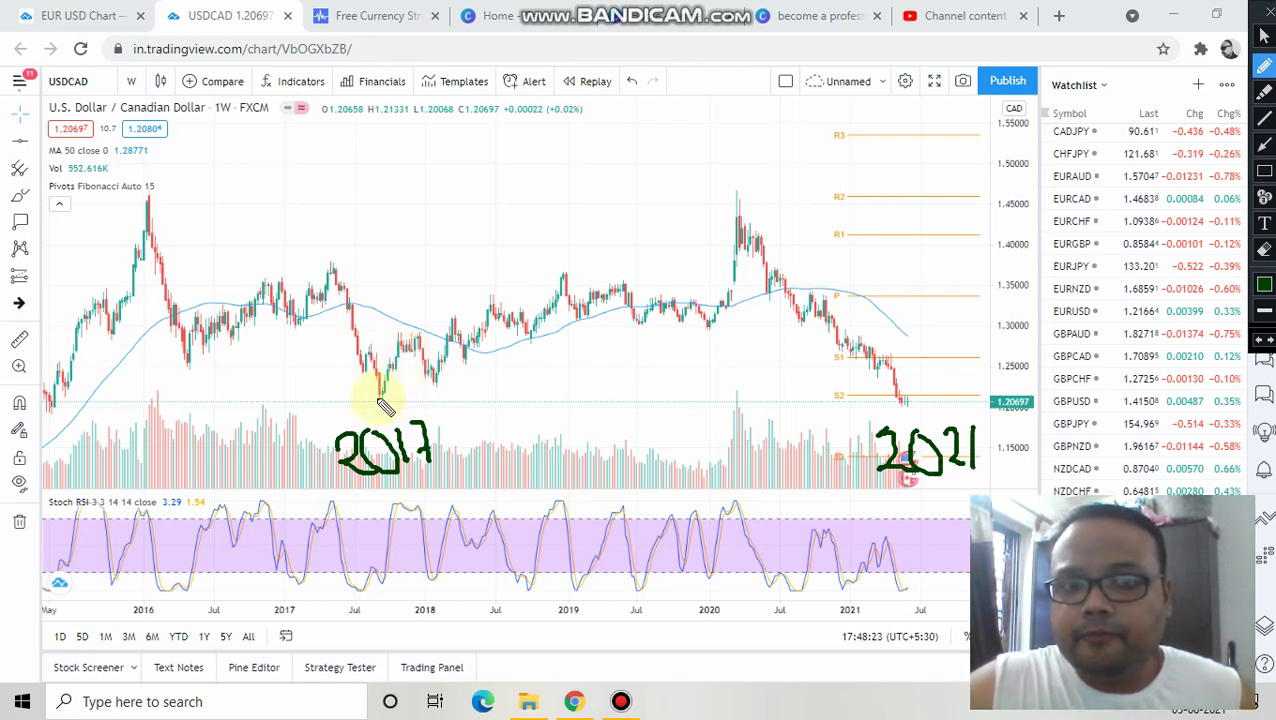
{"action": "left_click_drag", "start_coordinate": [378, 401], "coordinate": [898, 404]}
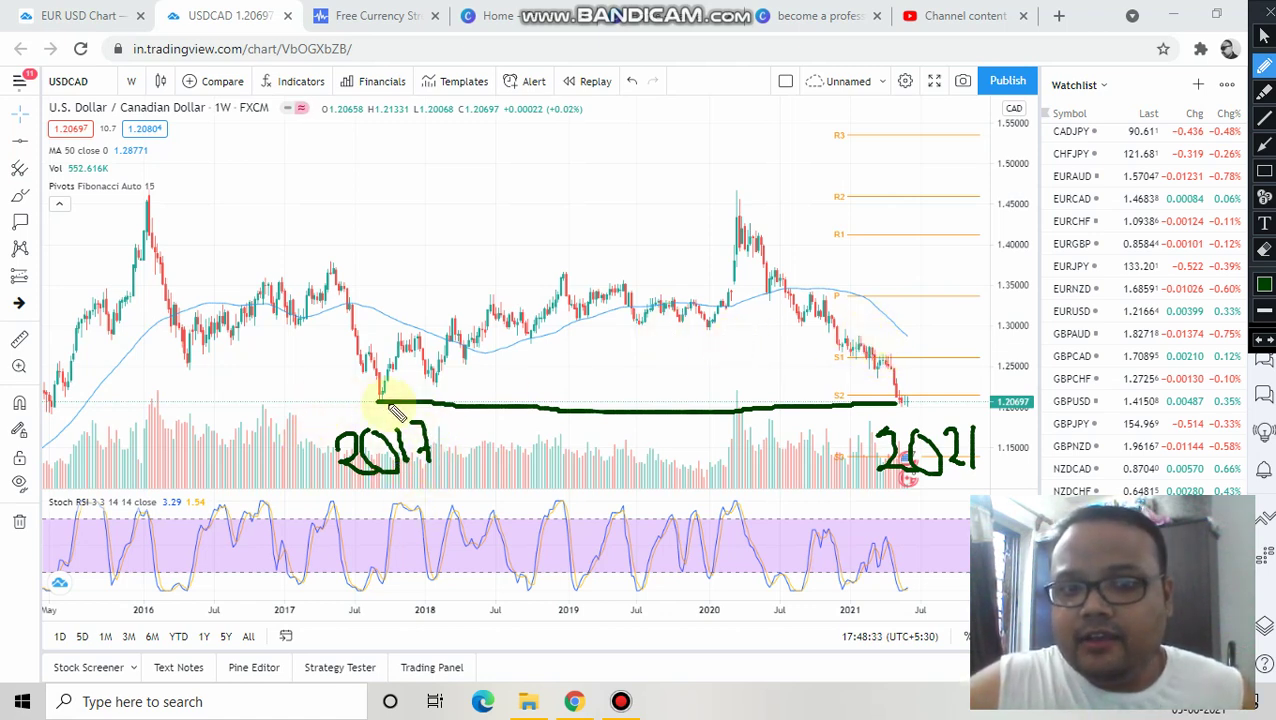
{"action": "mouse_move", "coordinate": [172, 150]}
{"action": "left_mouse_down"}
{"action": "mouse_move", "coordinate": [215, 183]}
{"action": "mouse_move", "coordinate": [232, 138]}
{"action": "mouse_move", "coordinate": [255, 158]}
{"action": "mouse_move", "coordinate": [276, 148]}
{"action": "left_mouse_up"}
{"action": "mouse_move", "coordinate": [730, 162]}
{"action": "left_mouse_down"}
{"action": "mouse_move", "coordinate": [735, 182]}
{"action": "mouse_move", "coordinate": [746, 162]}
{"action": "mouse_move", "coordinate": [792, 186]}
{"action": "mouse_move", "coordinate": [812, 157]}
{"action": "left_mouse_up"}
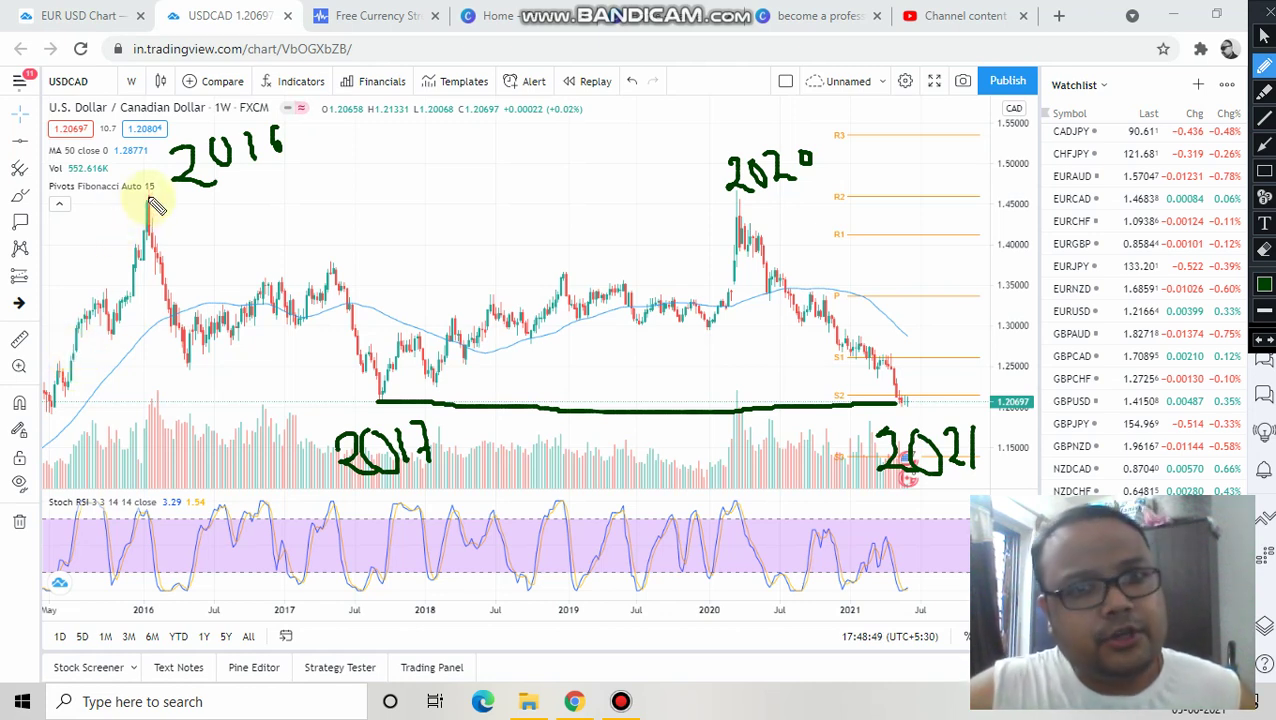
- Draw a resistance line from the 2016 to 2020 peak, circle the 2016 and 2017 labels, and clear all pen marks
{"action": "left_click_drag", "start_coordinate": [150, 200], "coordinate": [738, 206]}
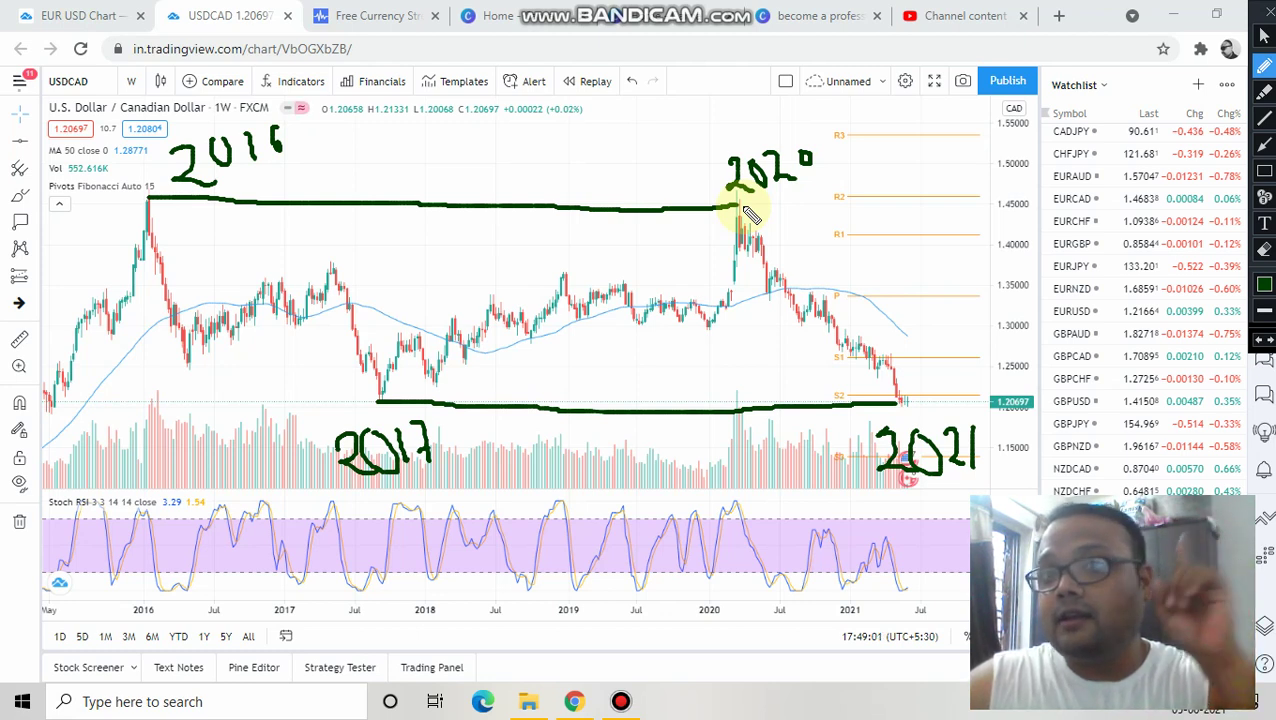
{"action": "mouse_move", "coordinate": [152, 200]}
{"action": "left_mouse_down"}
{"action": "mouse_move", "coordinate": [330, 130]}
{"action": "mouse_move", "coordinate": [128, 191]}
{"action": "mouse_move", "coordinate": [195, 215]}
{"action": "left_mouse_up"}
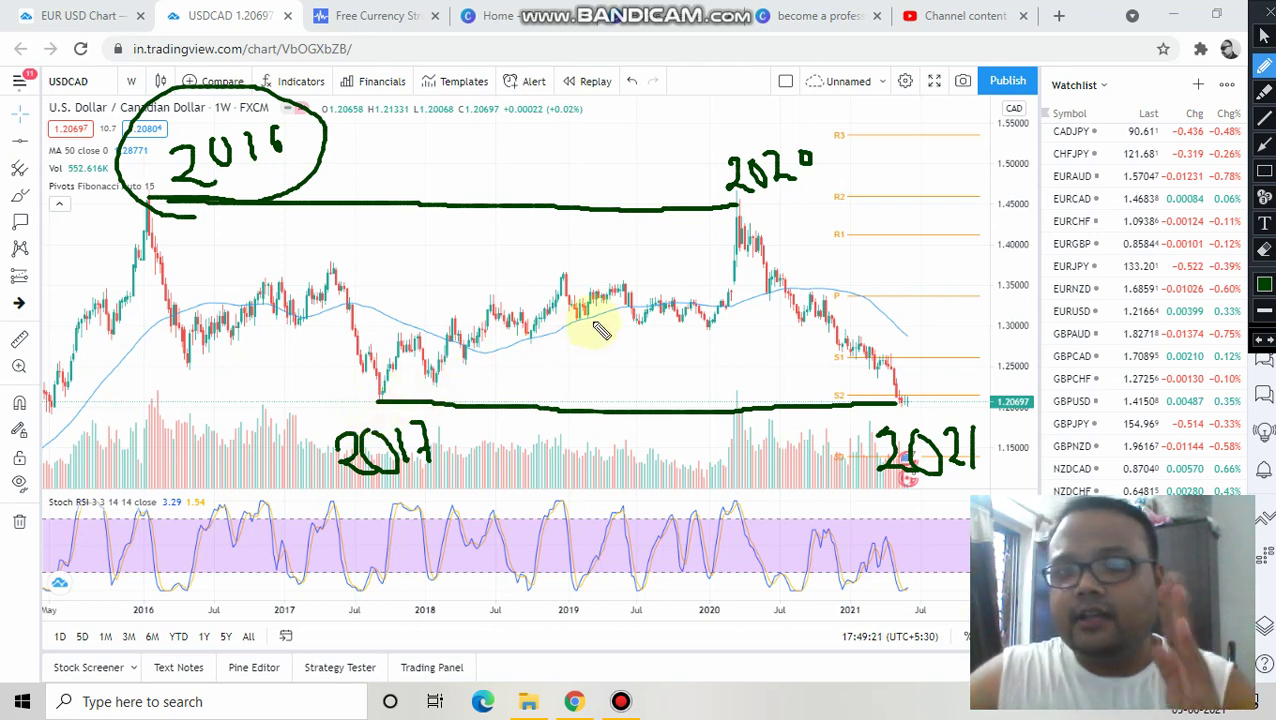
{"action": "mouse_move", "coordinate": [430, 398]}
{"action": "left_mouse_down"}
{"action": "mouse_move", "coordinate": [299, 407]}
{"action": "mouse_move", "coordinate": [456, 427]}
{"action": "mouse_move", "coordinate": [420, 398]}
{"action": "left_mouse_up"}
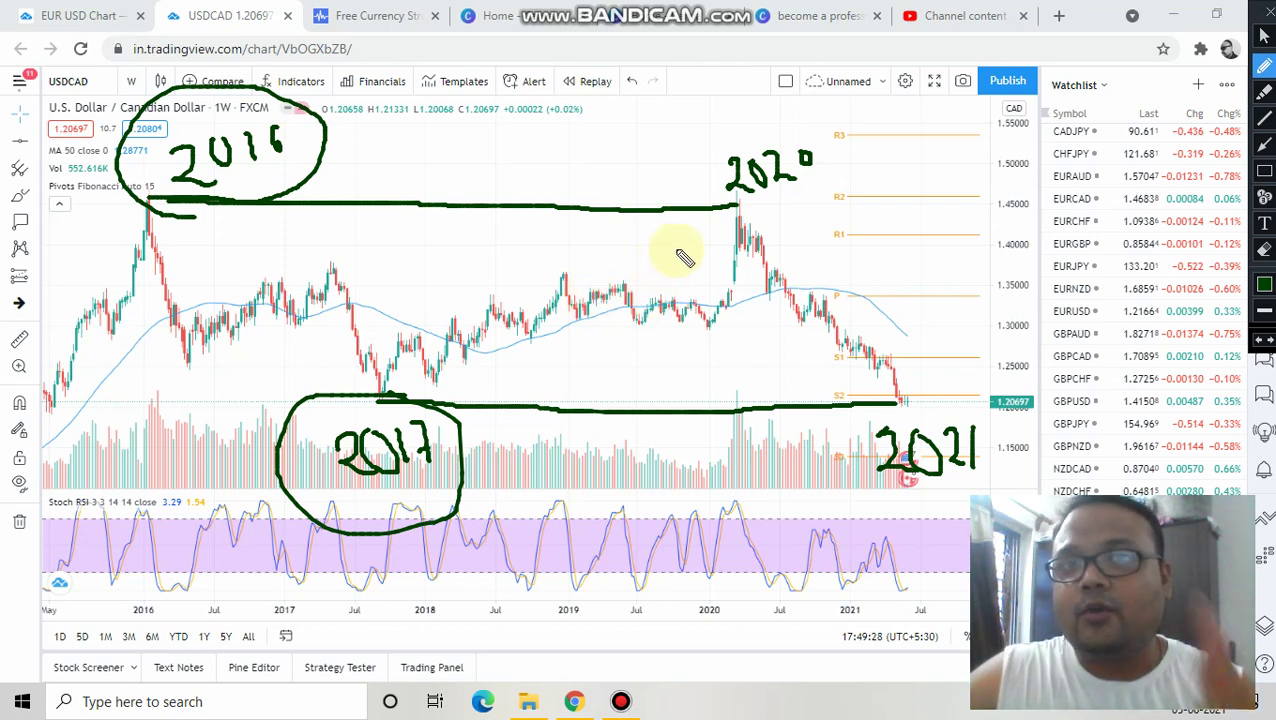
{"action": "left_click", "coordinate": [1262, 36]}
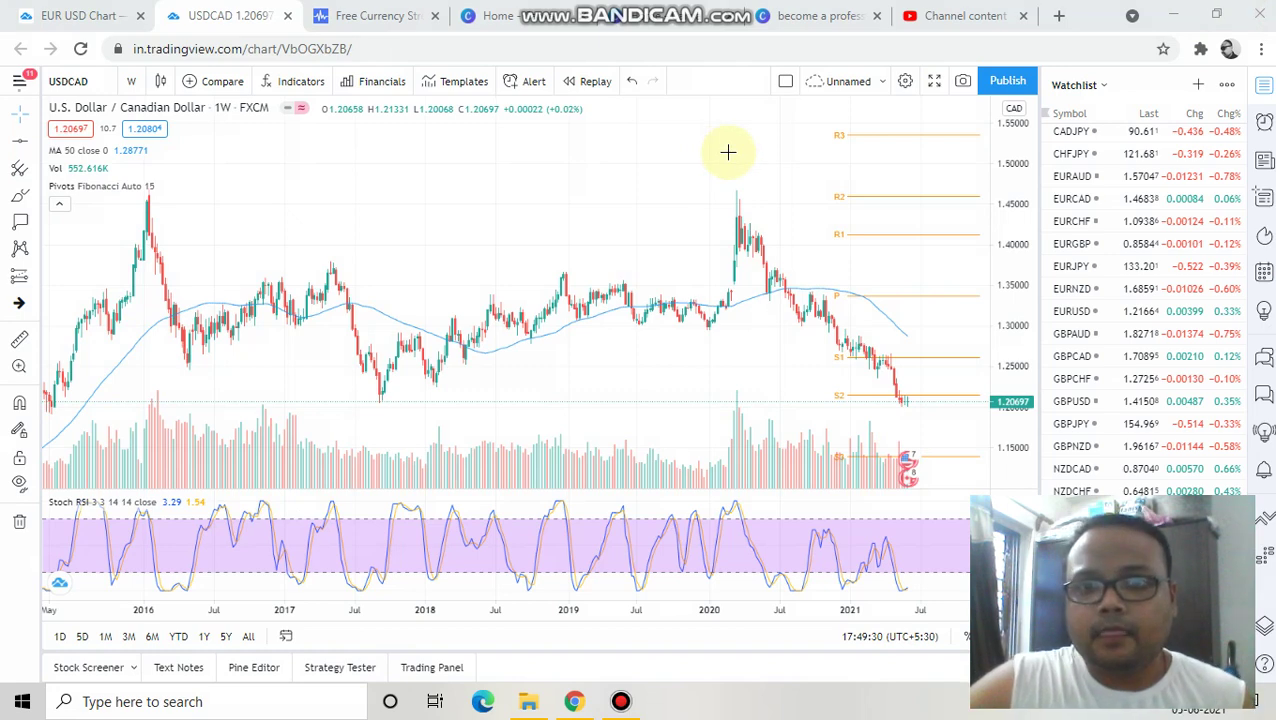
- Draw green plus signs beside the S1/S2 levels and near the R1 level on the weekly chart
{"action": "scroll", "coordinate": [686, 216], "scroll_direction": "up", "scroll_amount": 5}
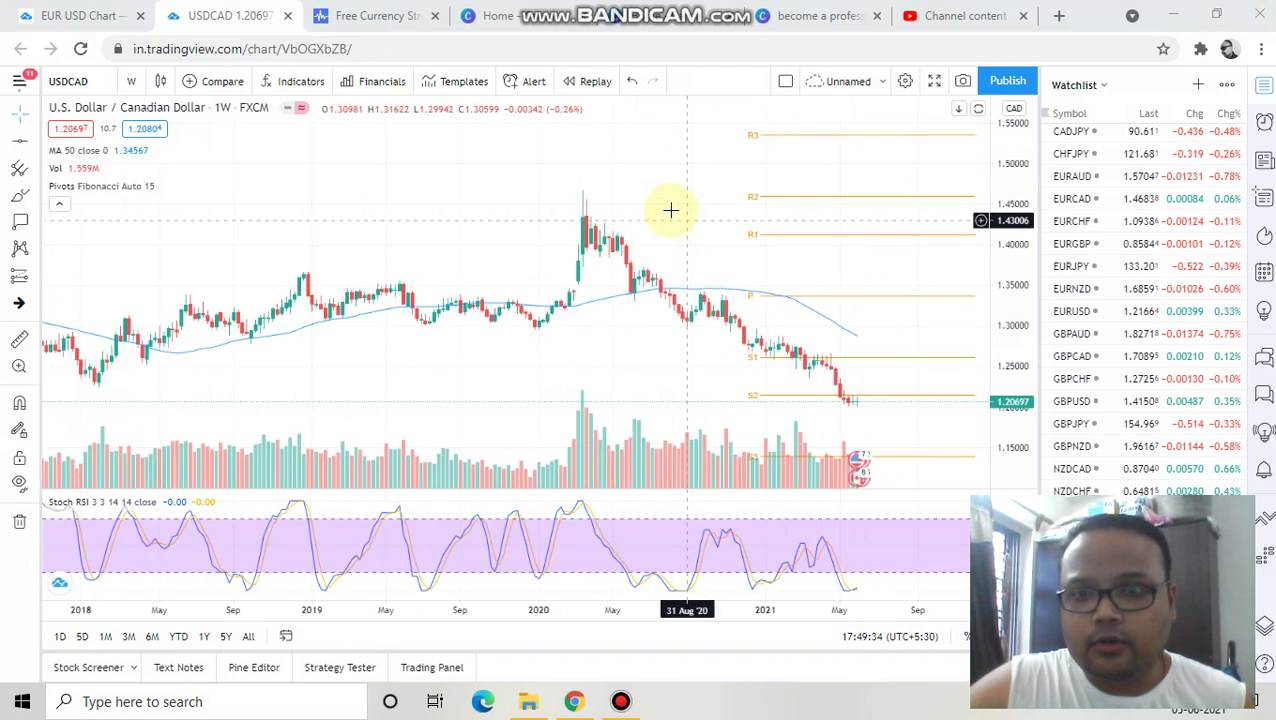
{"action": "scroll", "coordinate": [670, 210], "scroll_direction": "up", "scroll_amount": 4}
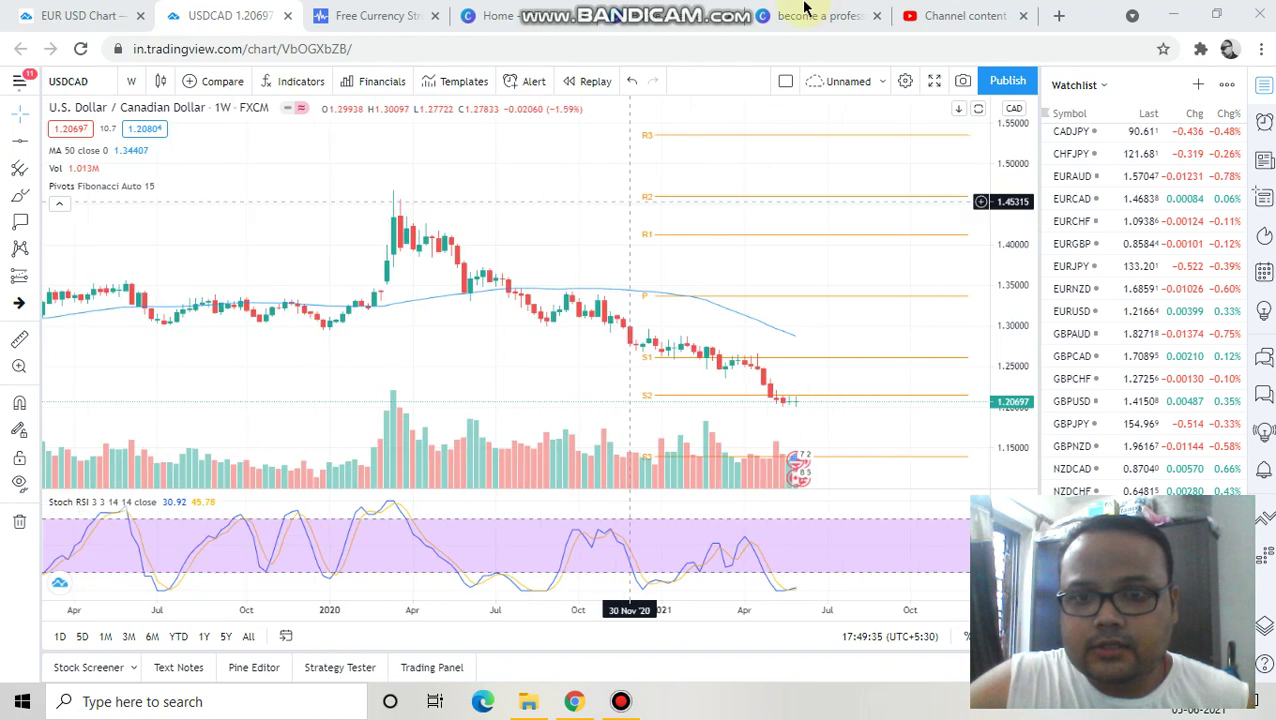
{"action": "scroll", "coordinate": [735, 361], "scroll_direction": "up", "scroll_amount": 1}
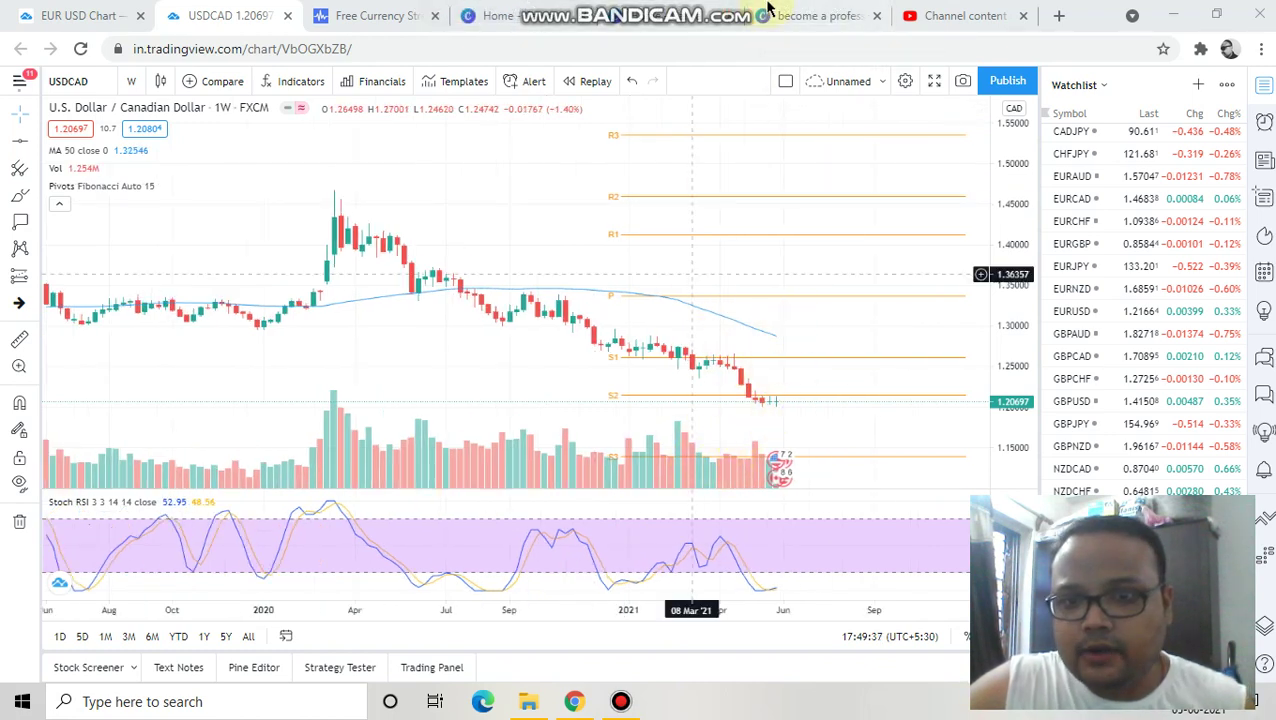
{"action": "left_click", "coordinate": [808, 12]}
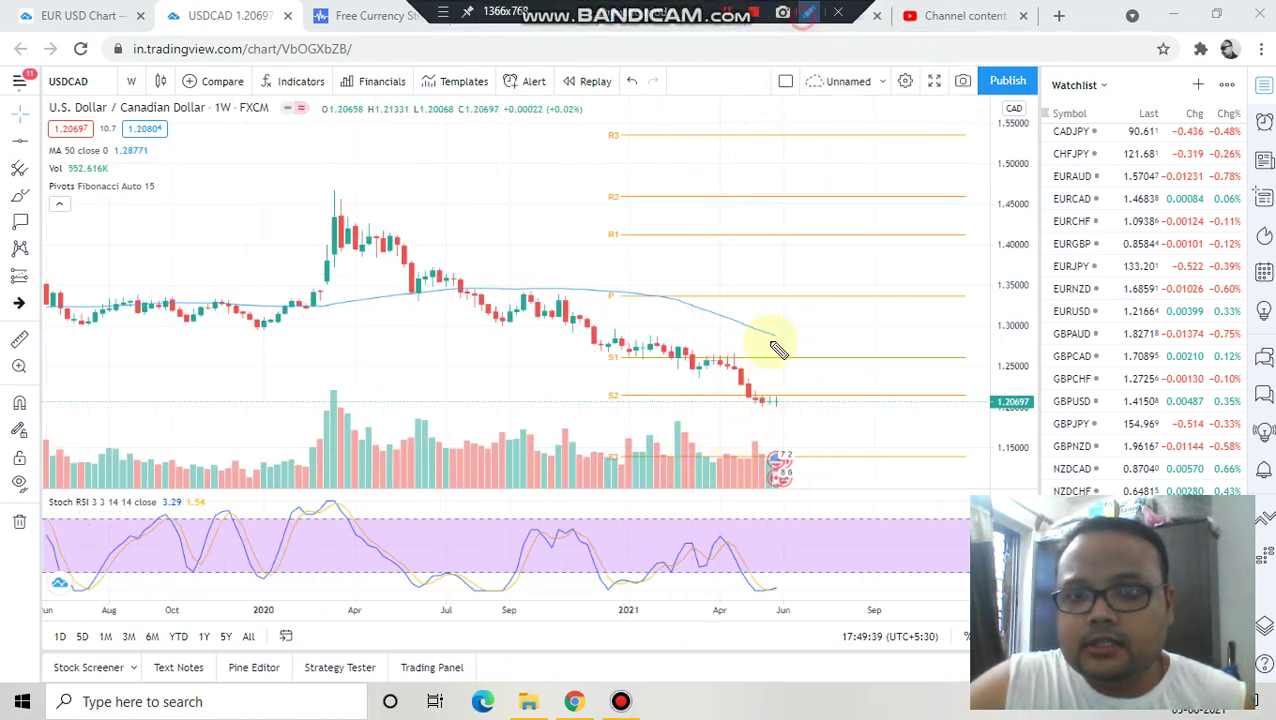
{"action": "mouse_move", "coordinate": [938, 342]}
{"action": "left_mouse_down"}
{"action": "mouse_move", "coordinate": [943, 394]}
{"action": "mouse_move", "coordinate": [938, 363]}
{"action": "mouse_move", "coordinate": [922, 358]}
{"action": "left_mouse_up"}
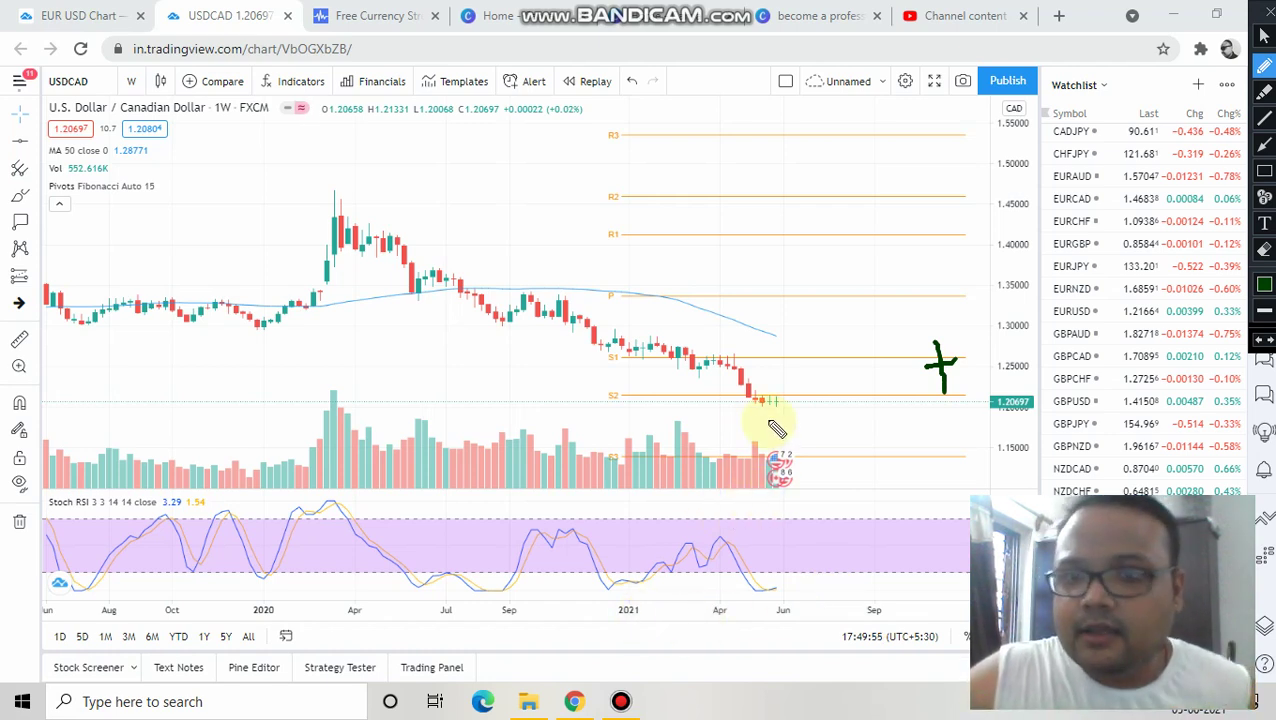
{"action": "mouse_move", "coordinate": [860, 223]}
{"action": "left_mouse_down"}
{"action": "mouse_move", "coordinate": [860, 265]}
{"action": "mouse_move", "coordinate": [881, 245]}
{"action": "left_mouse_up"}
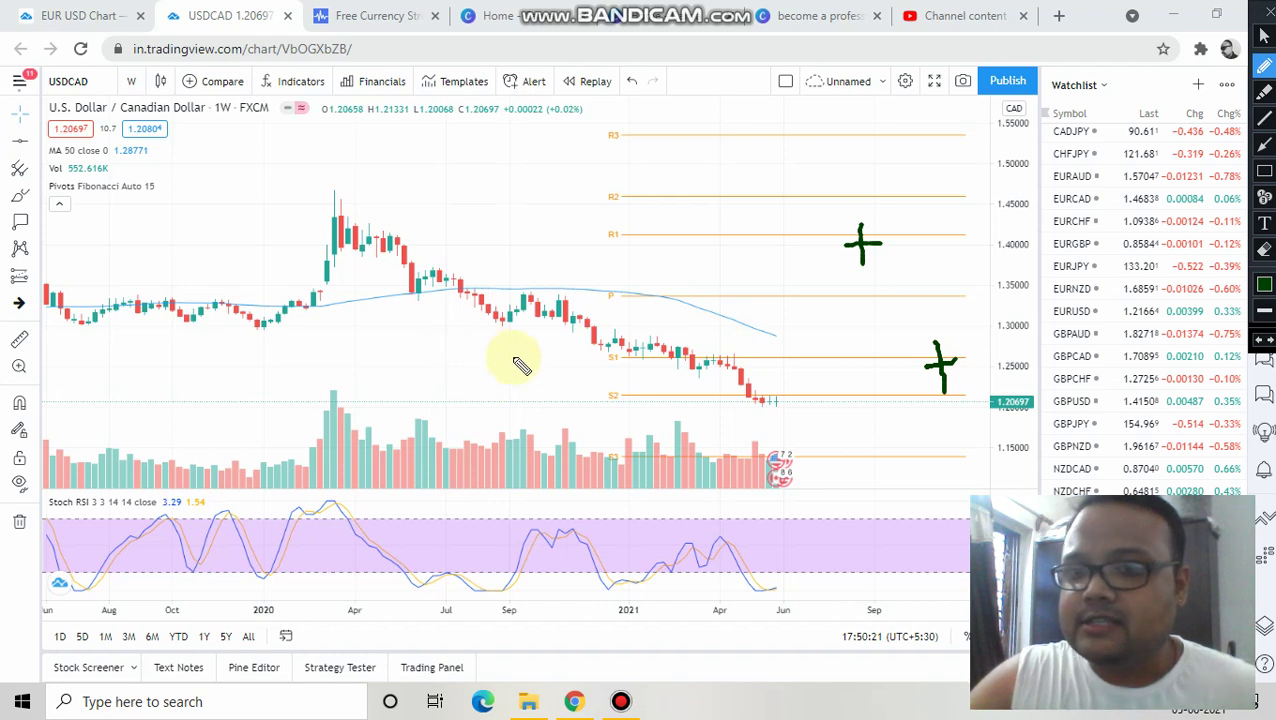
- Erase the green plus marks and place a horizontal line at 1.2075
{"action": "left_click", "coordinate": [1266, 30]}
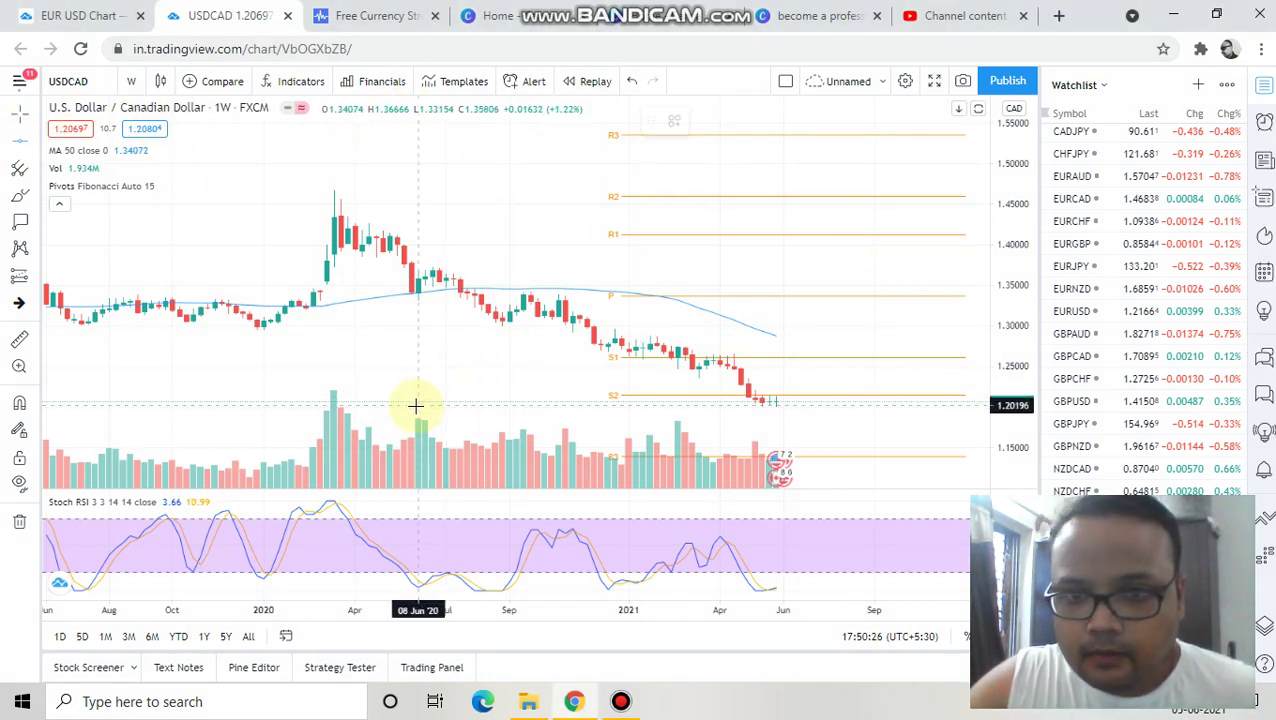
{"action": "left_click", "coordinate": [414, 401]}
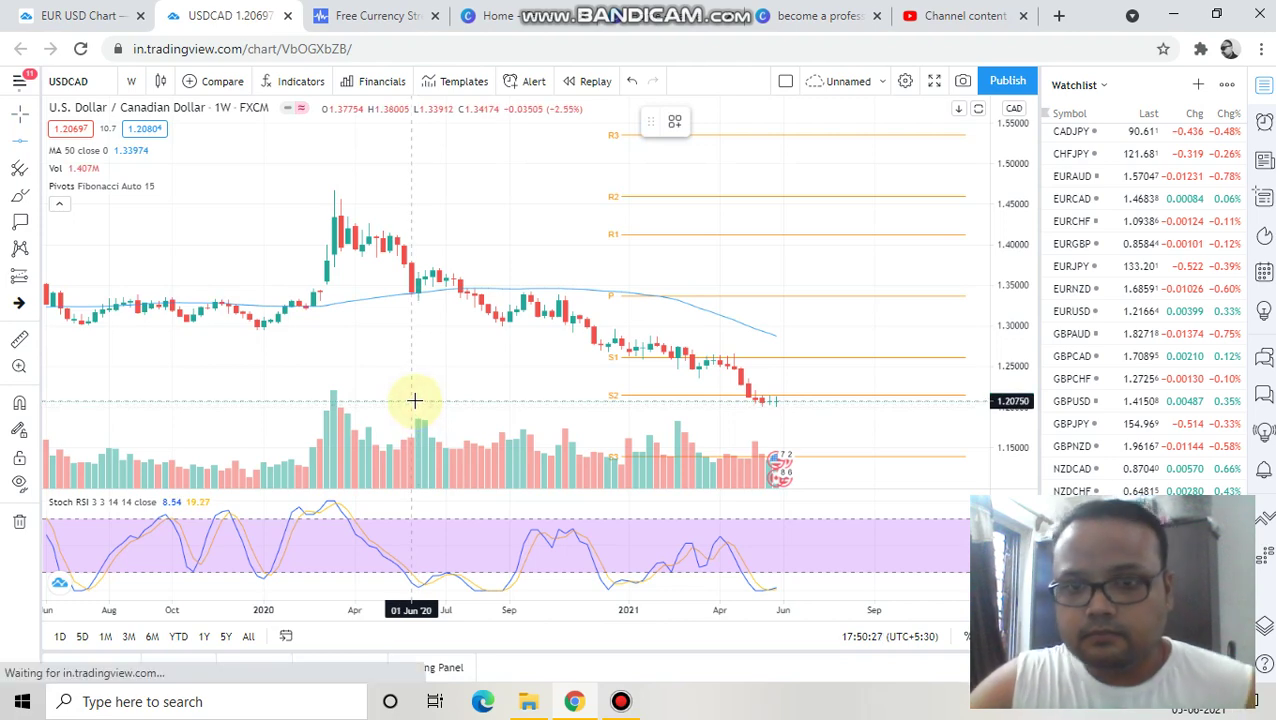
{"action": "left_click", "coordinate": [415, 401]}
{"action": "scroll", "coordinate": [507, 245], "scroll_direction": "down", "scroll_amount": 1}
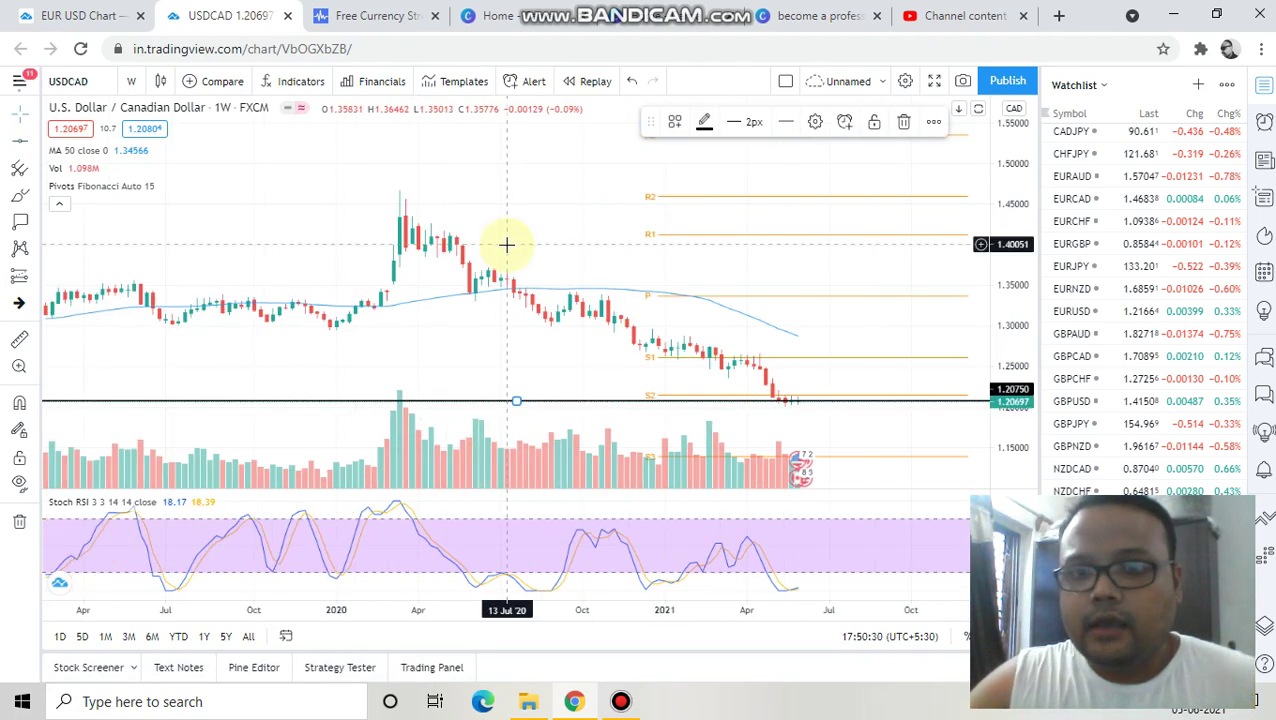
{"action": "scroll", "coordinate": [507, 245], "scroll_direction": "down", "scroll_amount": 2}
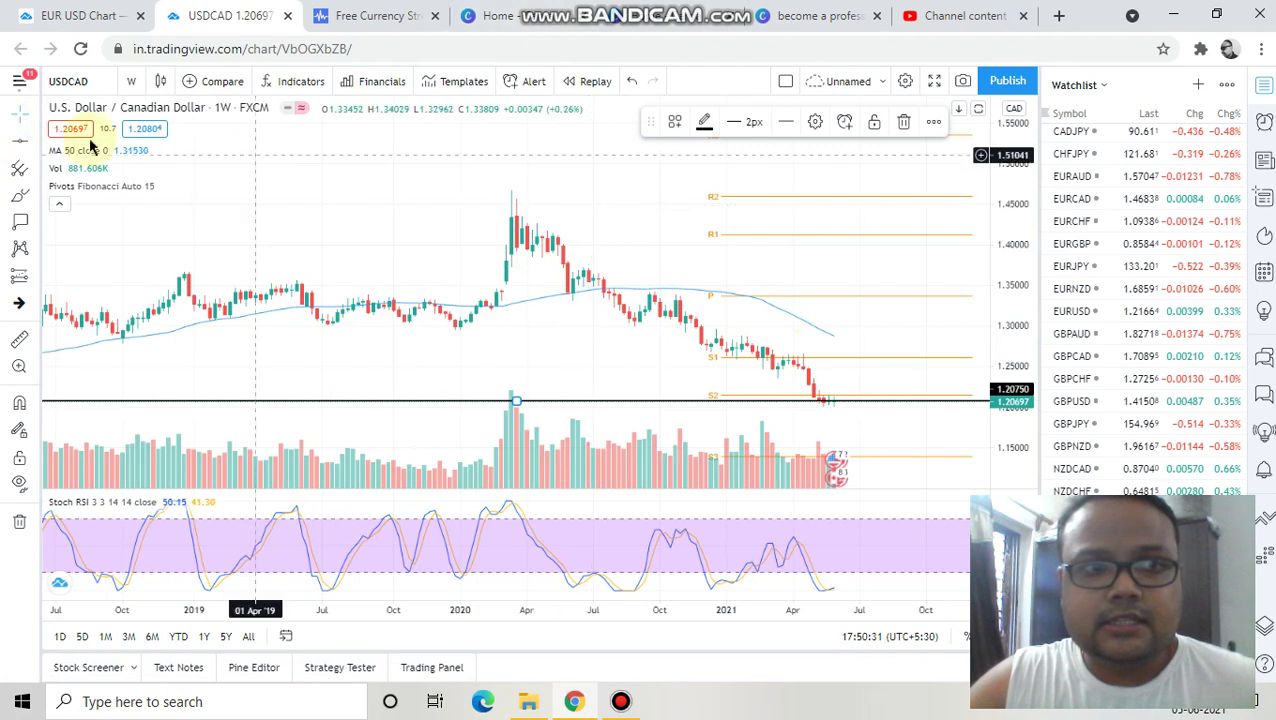
- Switch the chart to 4-hour candles and lower the horizontal line to about 1.2006
{"action": "left_click", "coordinate": [131, 81]}
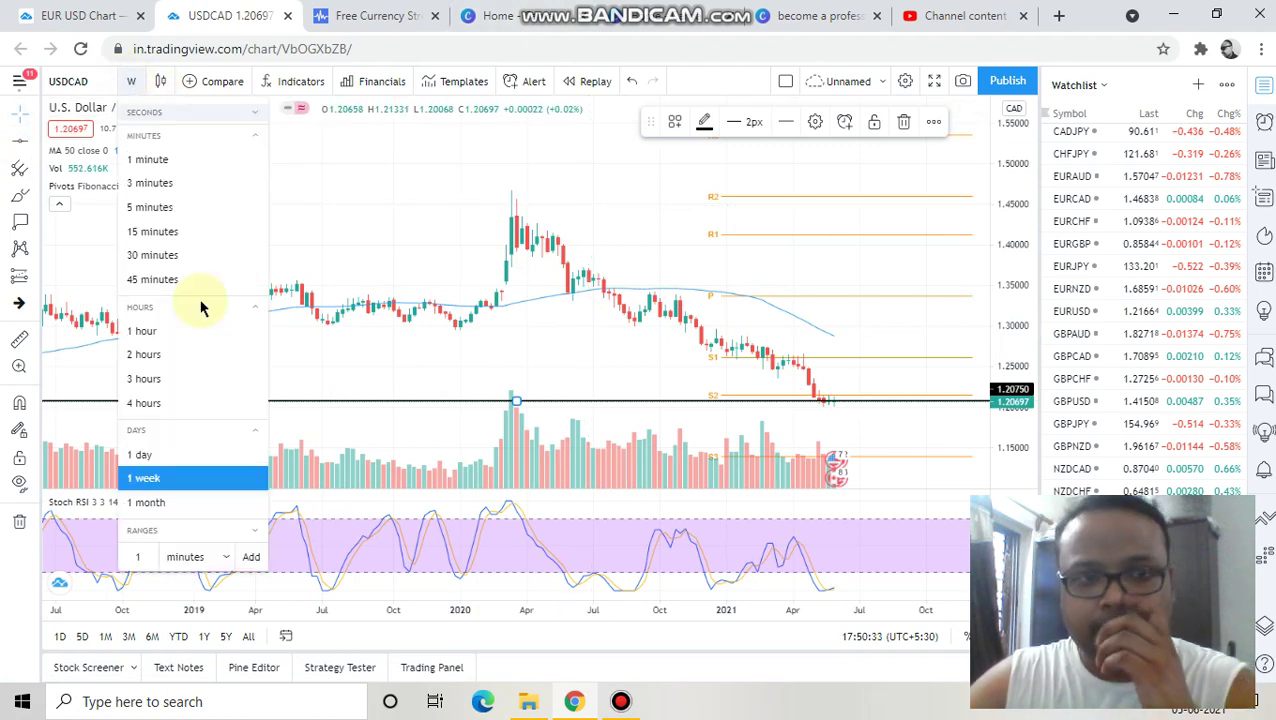
{"action": "left_click", "coordinate": [163, 403]}
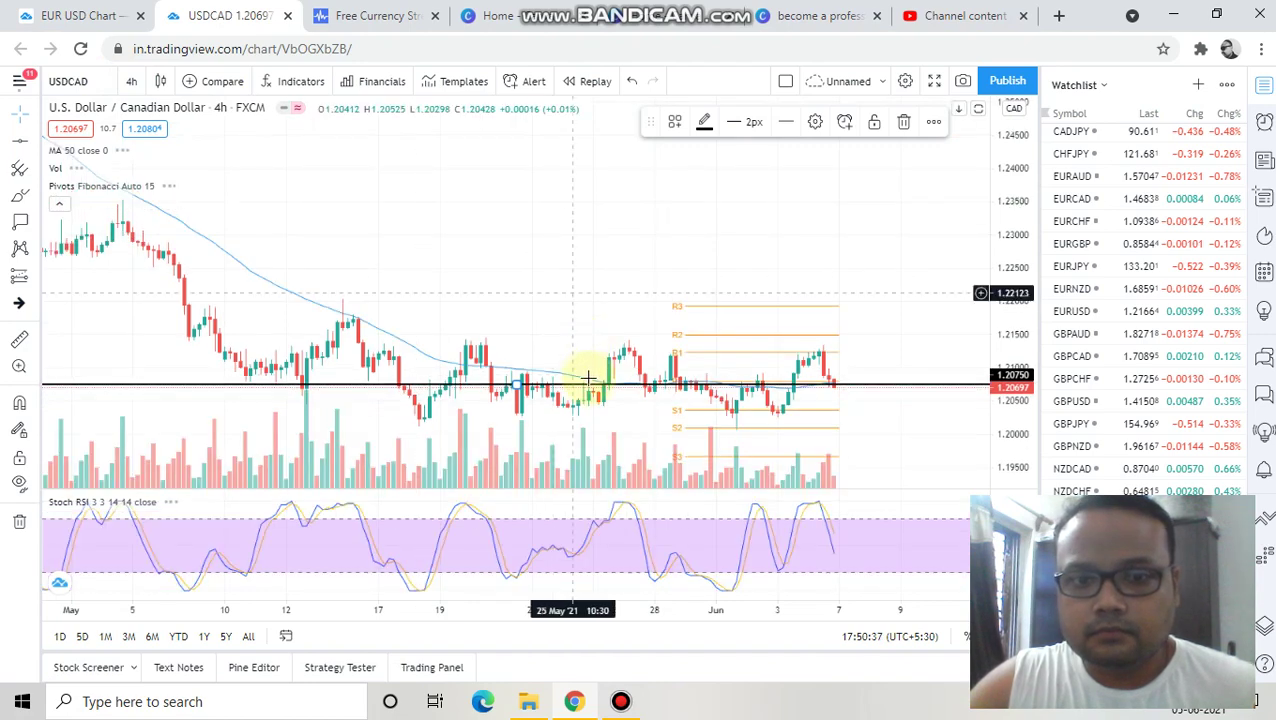
{"action": "scroll", "coordinate": [590, 382], "scroll_direction": "down", "scroll_amount": 2}
{"action": "left_click_drag", "start_coordinate": [615, 407], "coordinate": [618, 433]}
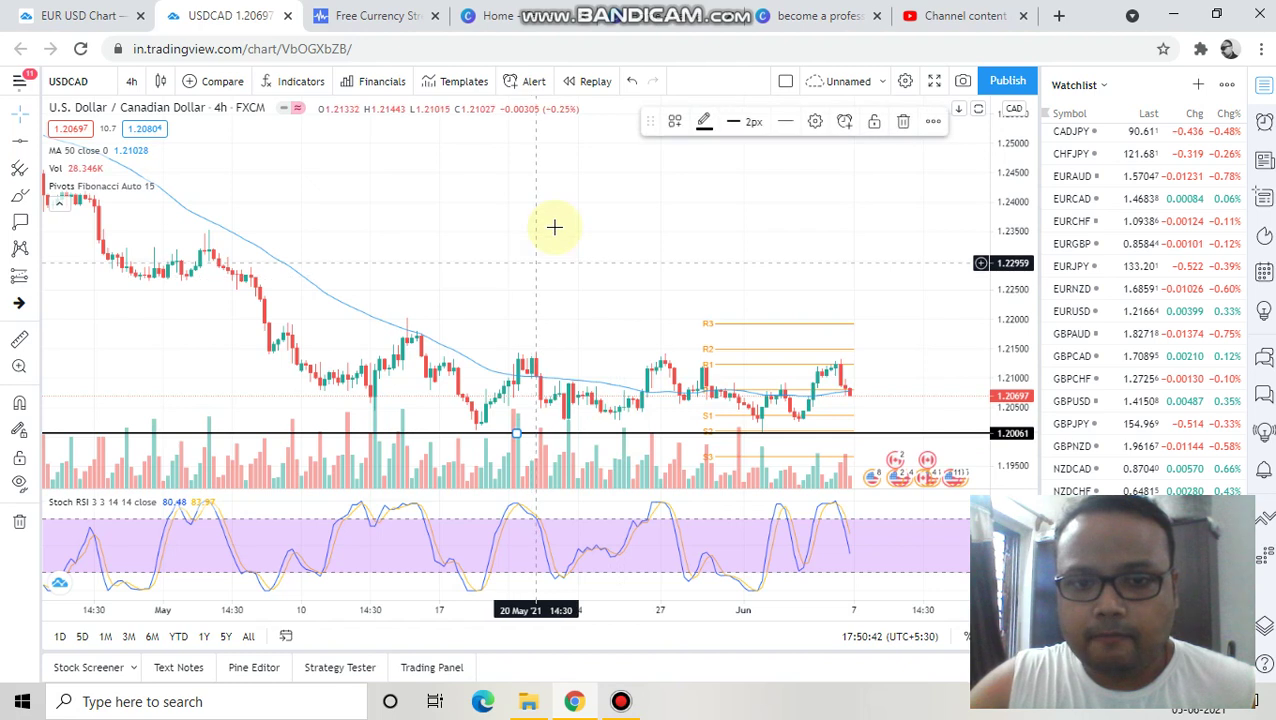
- Add horizontal lines at 1.20303 and 1.21365
{"action": "left_click", "coordinate": [18, 140]}
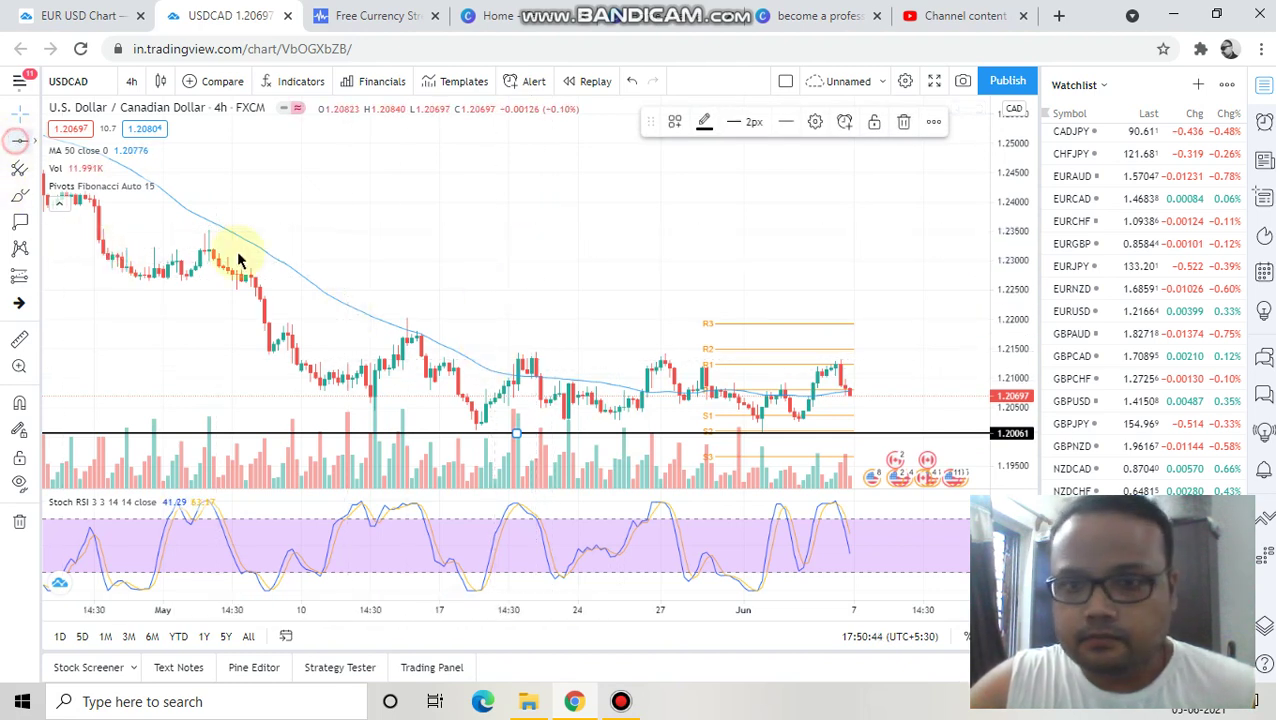
{"action": "left_click", "coordinate": [498, 428]}
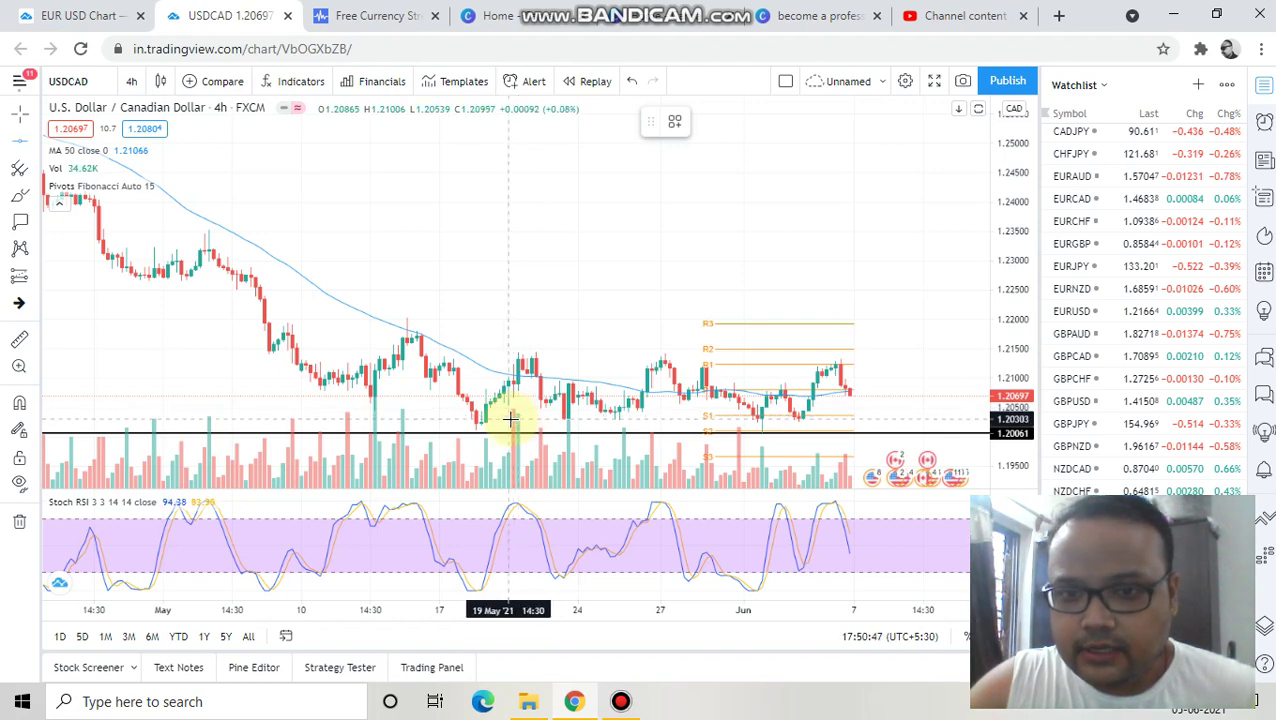
{"action": "left_click", "coordinate": [511, 420]}
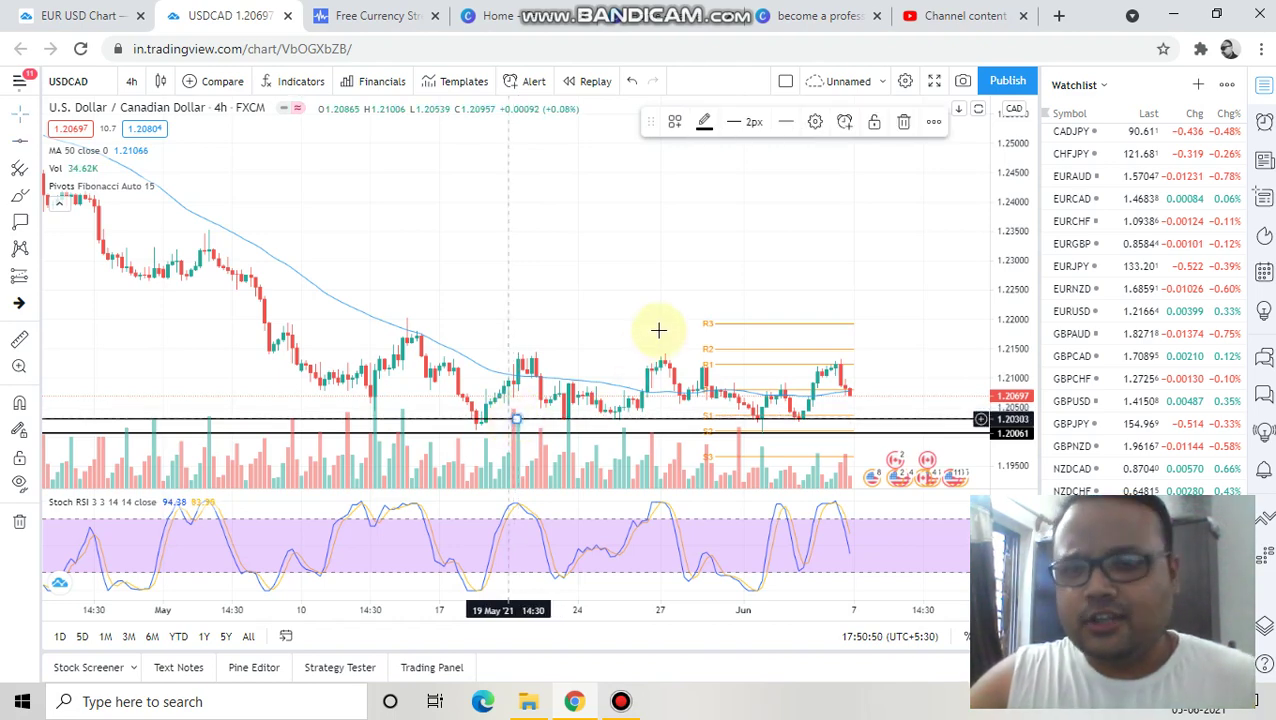
{"action": "scroll", "coordinate": [651, 324], "scroll_direction": "up", "scroll_amount": 1}
{"action": "scroll", "coordinate": [651, 324], "scroll_direction": "up", "scroll_amount": 3}
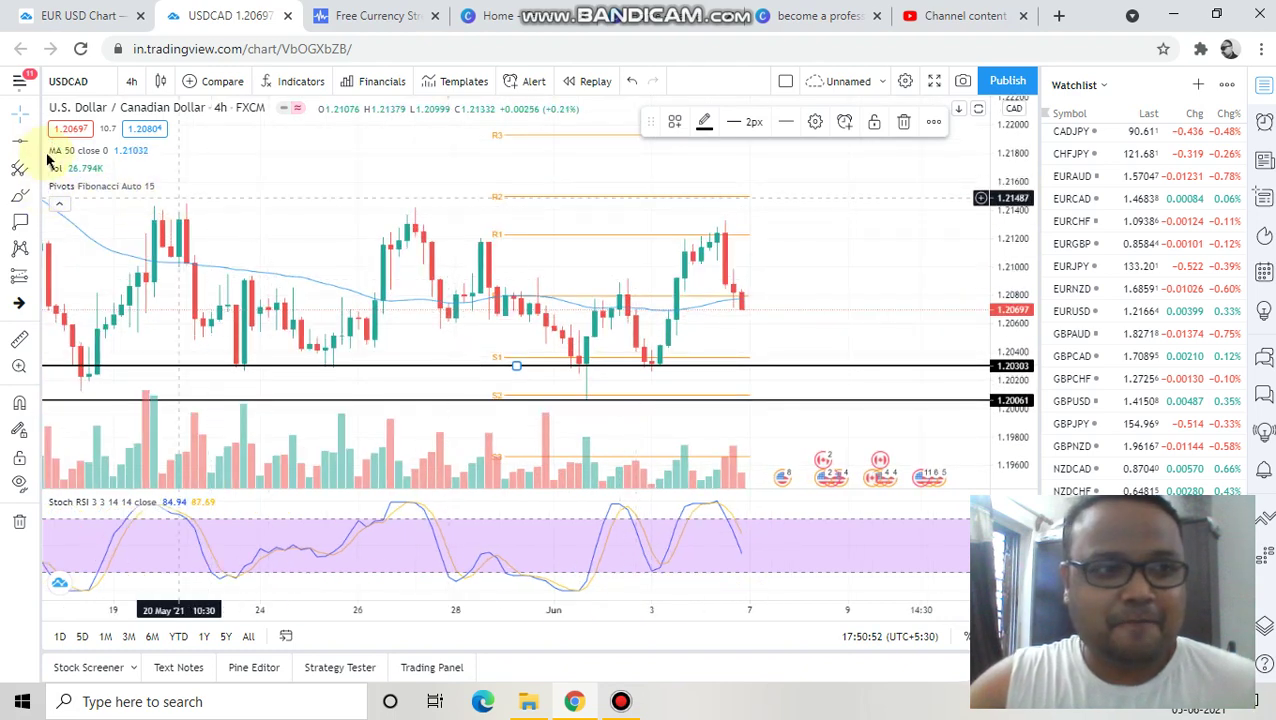
{"action": "left_click", "coordinate": [425, 220]}
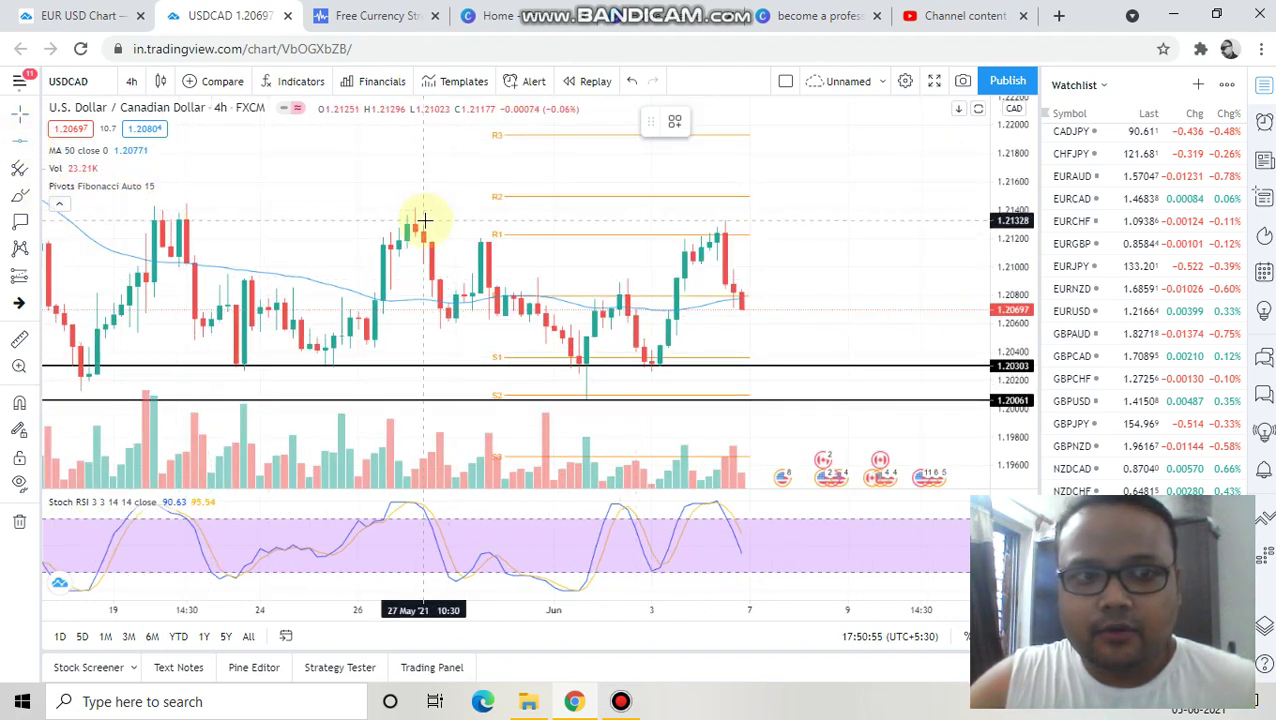
{"action": "left_click", "coordinate": [427, 215]}
{"action": "left_click", "coordinate": [427, 215]}
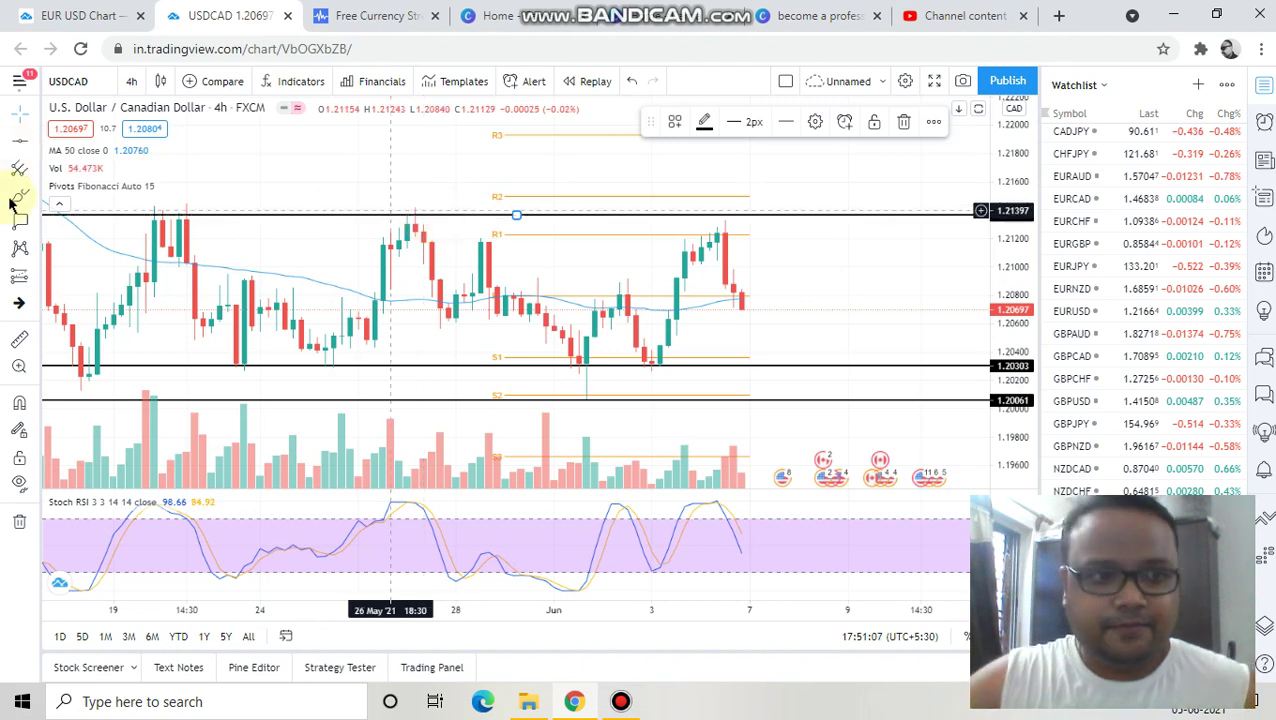
- Move the top resistance line to 1.21365 and circle its 1.21365 callout with the green pen
{"action": "left_click_drag", "start_coordinate": [836, 223], "coordinate": [829, 216]}
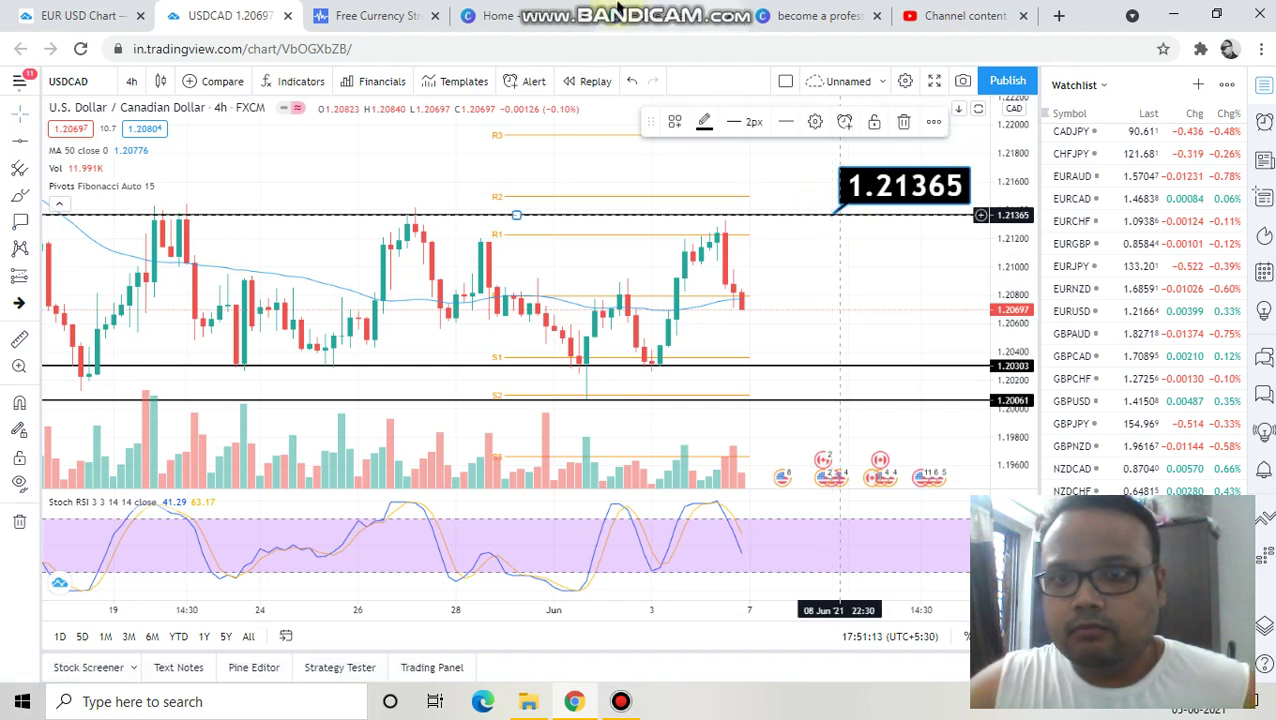
{"action": "mouse_move", "coordinate": [622, 8]}
{"action": "left_click", "coordinate": [809, 12]}
{"action": "mouse_move", "coordinate": [925, 155]}
{"action": "left_mouse_down"}
{"action": "mouse_move", "coordinate": [893, 158]}
{"action": "mouse_move", "coordinate": [849, 228]}
{"action": "mouse_move", "coordinate": [1000, 178]}
{"action": "mouse_move", "coordinate": [928, 160]}
{"action": "left_mouse_up"}
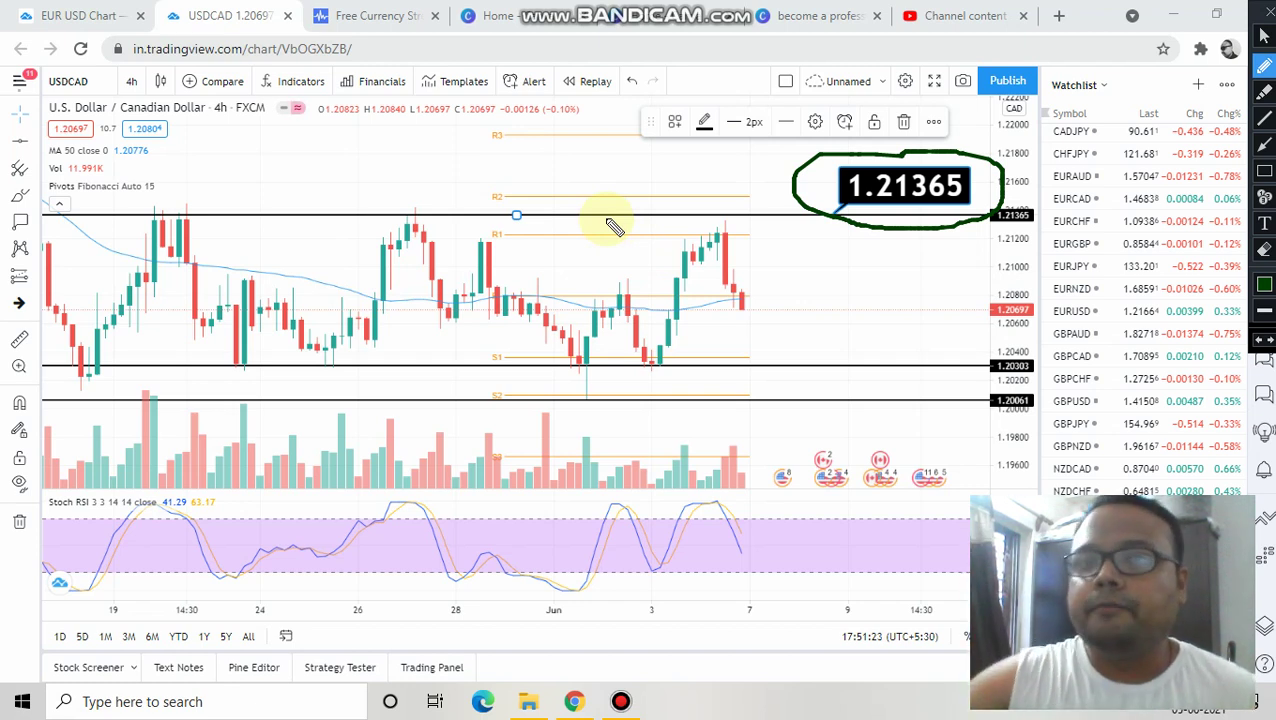
- Circle the left, middle and right peaks at resistance and draw a dotted path toward 1.21365
{"action": "mouse_move", "coordinate": [192, 205]}
{"action": "left_mouse_down"}
{"action": "mouse_move", "coordinate": [163, 212]}
{"action": "mouse_move", "coordinate": [214, 213]}
{"action": "left_mouse_up"}
{"action": "mouse_move", "coordinate": [398, 188]}
{"action": "left_mouse_down"}
{"action": "mouse_move", "coordinate": [433, 242]}
{"action": "mouse_move", "coordinate": [434, 205]}
{"action": "left_mouse_up"}
{"action": "mouse_move", "coordinate": [704, 204]}
{"action": "left_mouse_down"}
{"action": "mouse_move", "coordinate": [684, 226]}
{"action": "mouse_move", "coordinate": [744, 210]}
{"action": "mouse_move", "coordinate": [700, 203]}
{"action": "left_mouse_up"}
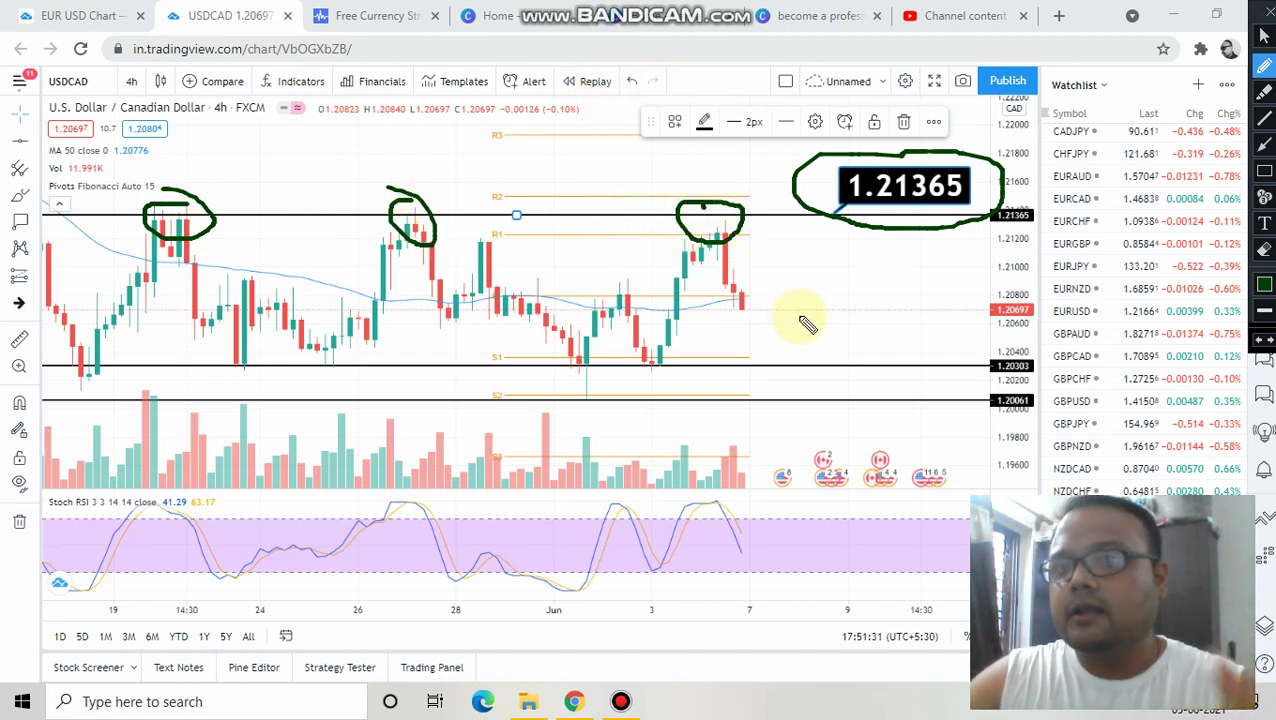
{"action": "left_click_drag", "start_coordinate": [760, 304], "coordinate": [808, 224]}
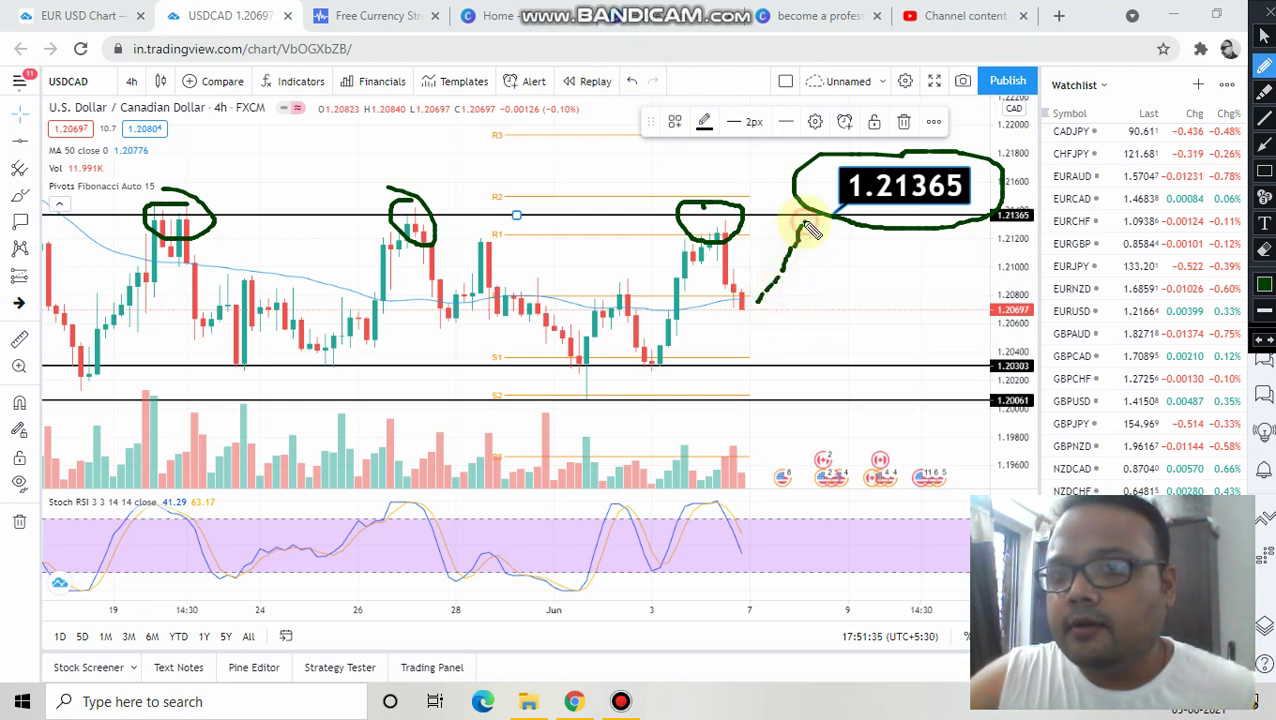
- Switch the pen to red and circle the 1.21365 callout, a watchlist row and the falling candles
{"action": "left_click", "coordinate": [1264, 284]}
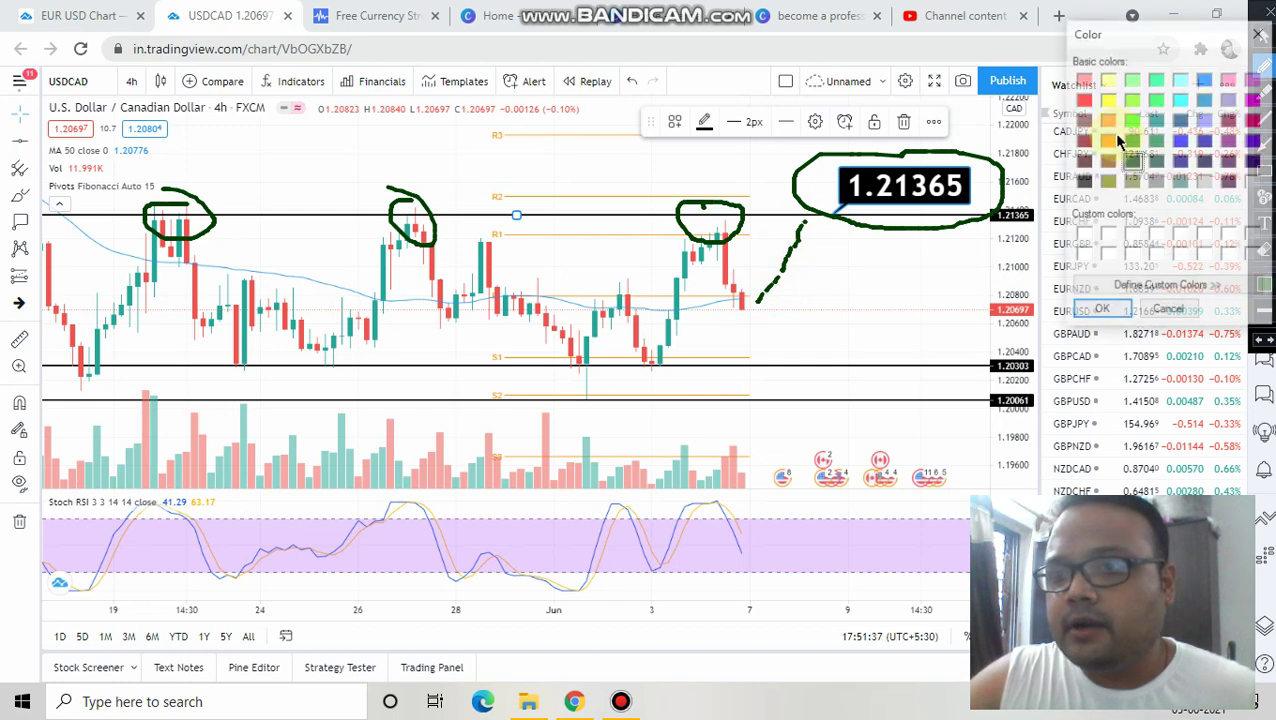
{"action": "left_click", "coordinate": [1083, 99]}
{"action": "left_click", "coordinate": [1101, 311]}
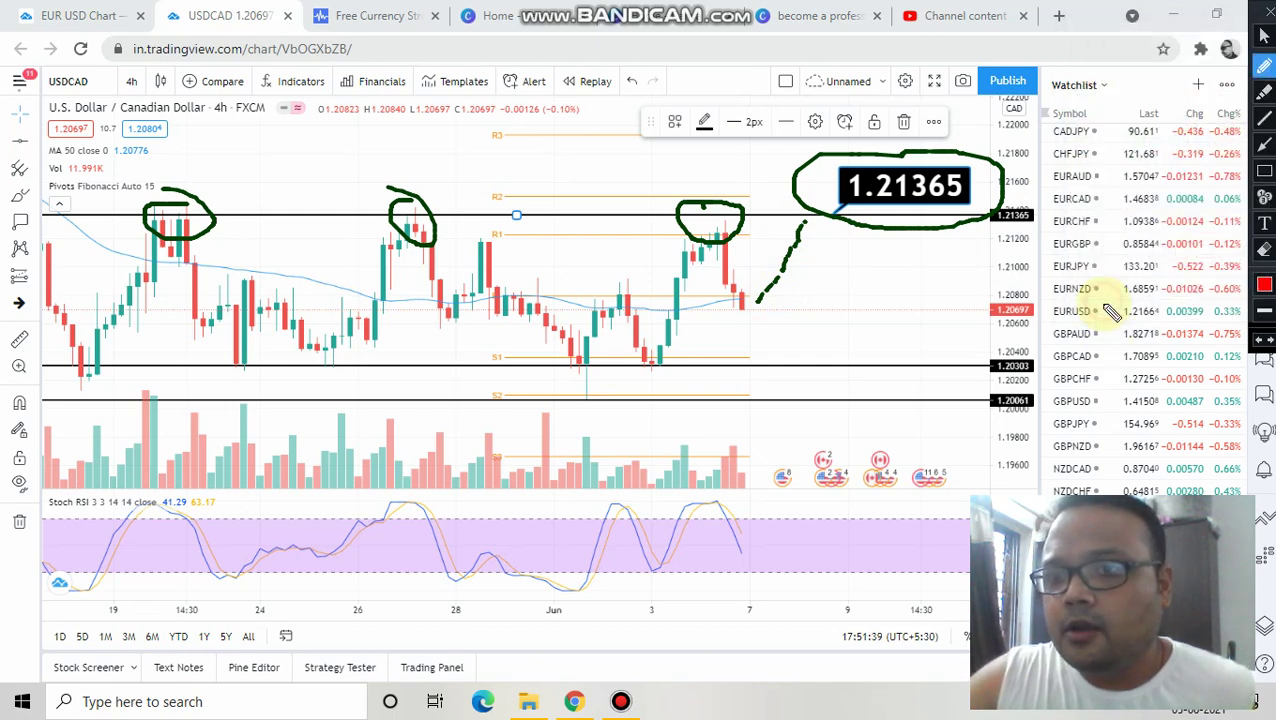
{"action": "mouse_move", "coordinate": [870, 218]}
{"action": "left_mouse_down"}
{"action": "mouse_move", "coordinate": [965, 200]}
{"action": "mouse_move", "coordinate": [910, 140]}
{"action": "mouse_move", "coordinate": [825, 170]}
{"action": "mouse_move", "coordinate": [862, 210]}
{"action": "left_mouse_up"}
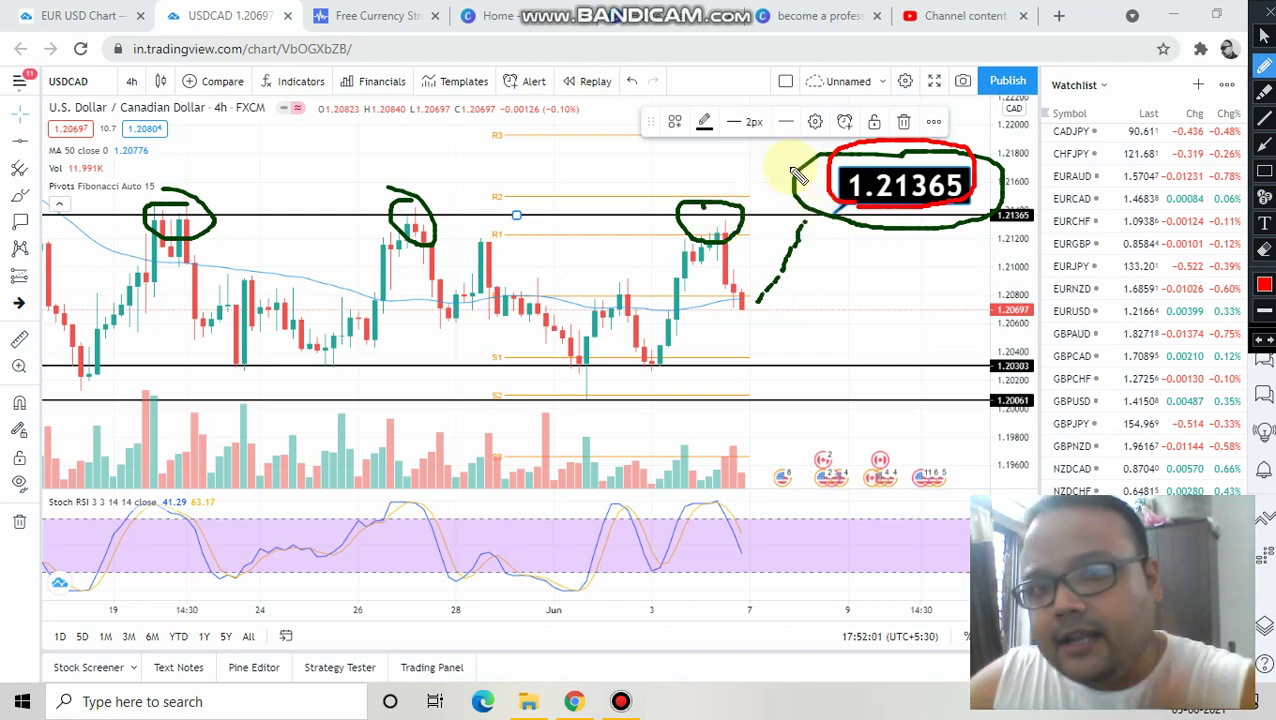
{"action": "mouse_move", "coordinate": [1110, 110]}
{"action": "left_mouse_down"}
{"action": "mouse_move", "coordinate": [1110, 205]}
{"action": "mouse_move", "coordinate": [1140, 198]}
{"action": "mouse_move", "coordinate": [1140, 235]}
{"action": "mouse_move", "coordinate": [1092, 213]}
{"action": "left_mouse_up"}
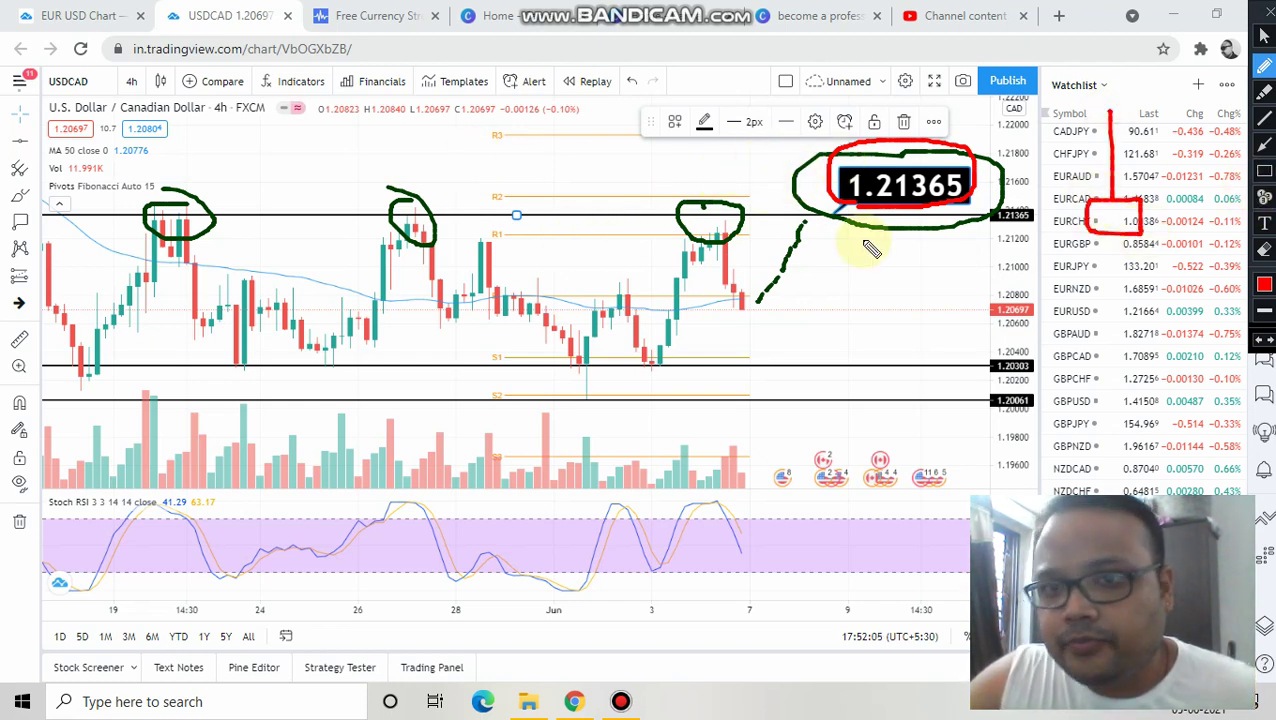
{"action": "mouse_move", "coordinate": [740, 232]}
{"action": "left_mouse_down"}
{"action": "mouse_move", "coordinate": [727, 288]}
{"action": "mouse_move", "coordinate": [752, 218]}
{"action": "left_mouse_up"}
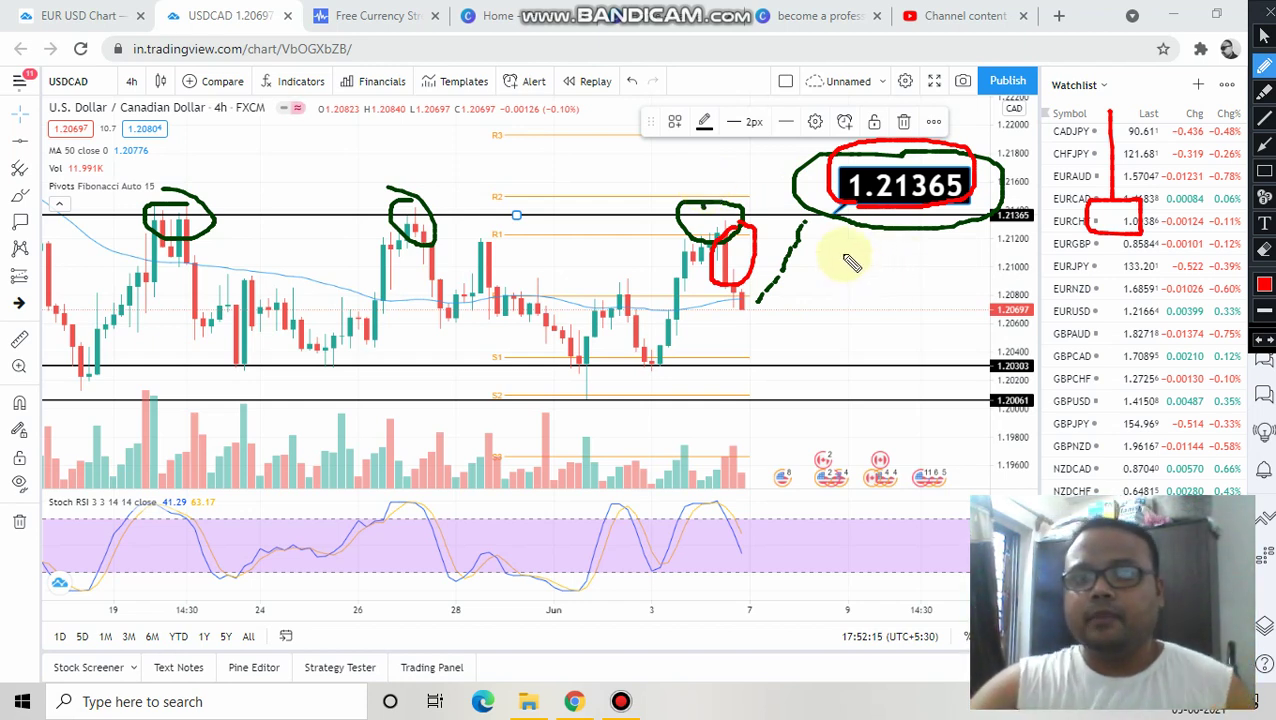
- Draw a red line over the candle tops, write red 1s in ovals, trace support, then clear all marks
{"action": "left_click", "coordinate": [700, 214]}
{"action": "mouse_move", "coordinate": [780, 218]}
{"action": "left_mouse_down"}
{"action": "mouse_move", "coordinate": [706, 212]}
{"action": "mouse_move", "coordinate": [790, 213]}
{"action": "mouse_move", "coordinate": [782, 220]}
{"action": "left_mouse_up"}
{"action": "left_click_drag", "start_coordinate": [632, 192], "coordinate": [632, 214]}
{"action": "mouse_move", "coordinate": [622, 165]}
{"action": "left_mouse_down"}
{"action": "mouse_move", "coordinate": [641, 250]}
{"action": "mouse_move", "coordinate": [622, 172]}
{"action": "left_mouse_up"}
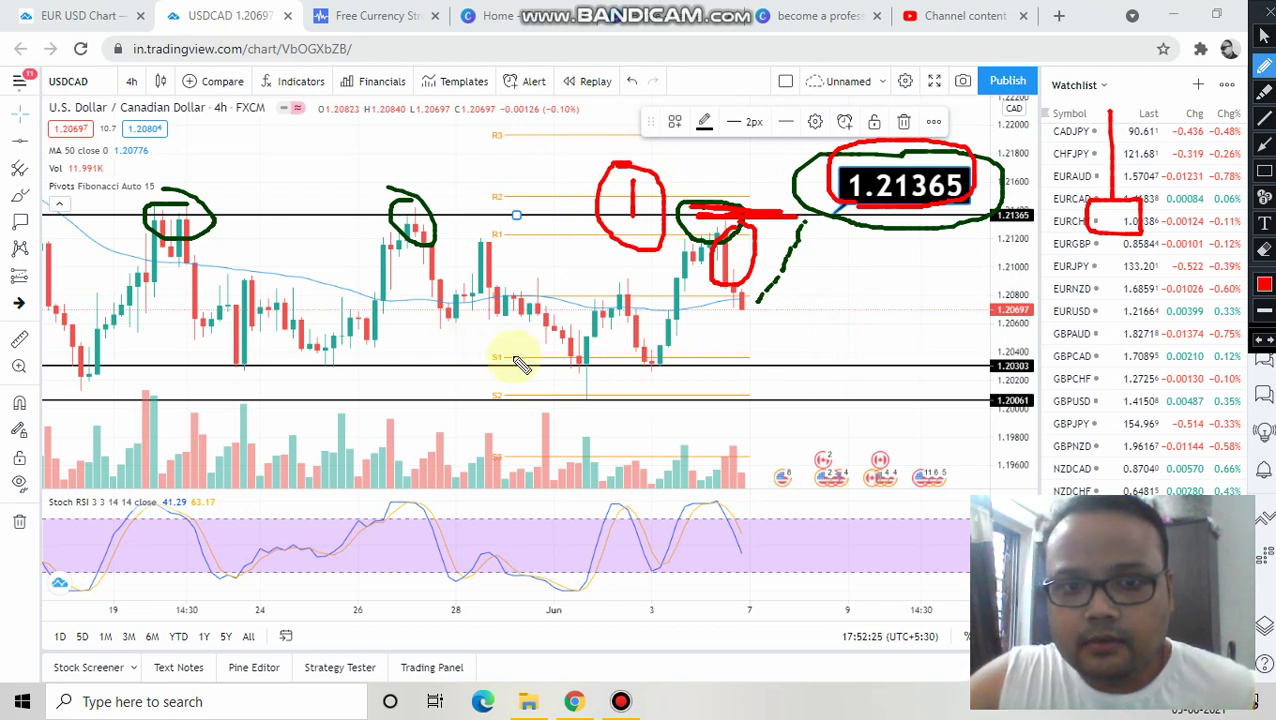
{"action": "left_click_drag", "start_coordinate": [527, 364], "coordinate": [692, 368]}
{"action": "left_click", "coordinate": [1266, 14]}
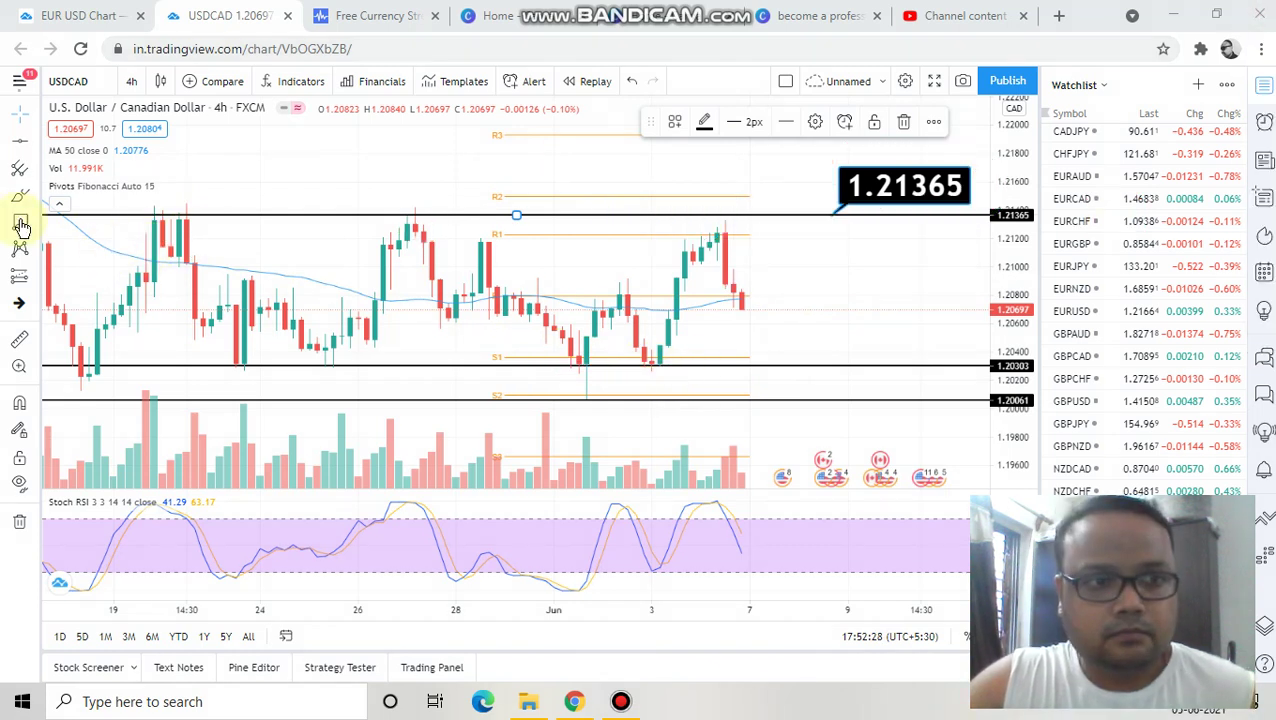
- Add a 1.20298 price callout to the lower support line and underline that line in red
{"action": "left_click_drag", "start_coordinate": [741, 366], "coordinate": [741, 366]}
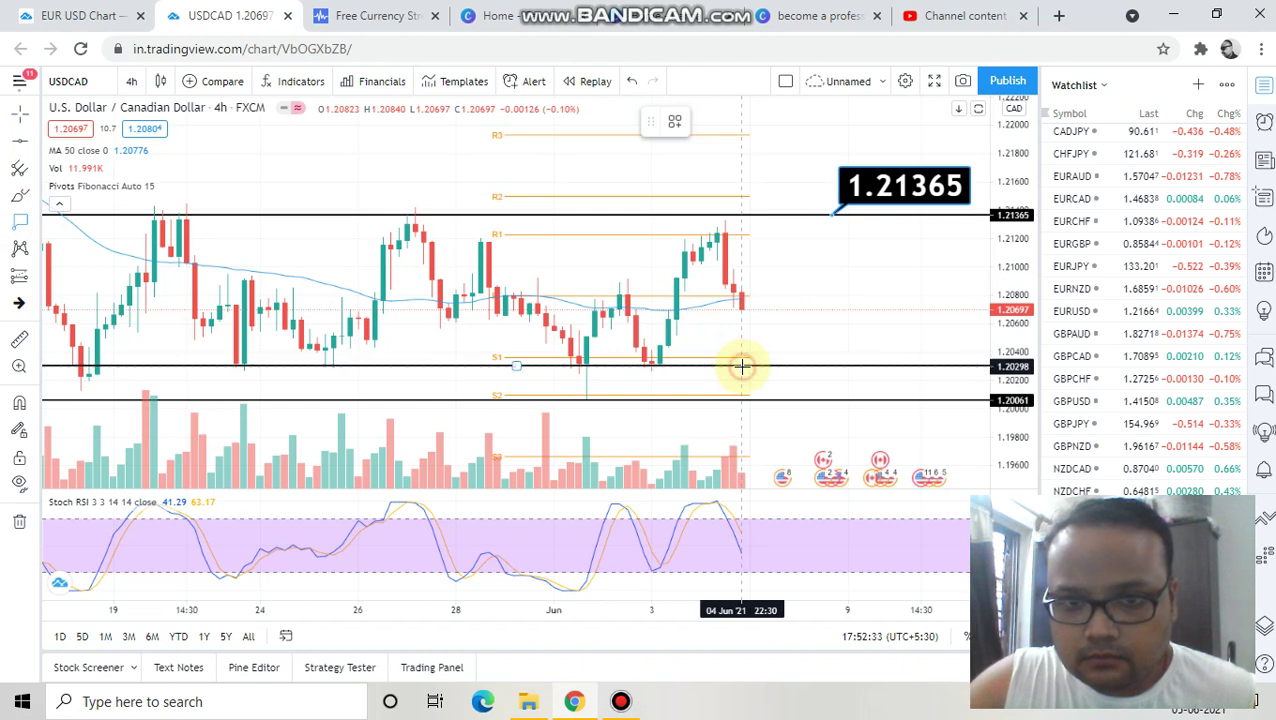
{"action": "left_click", "coordinate": [742, 366]}
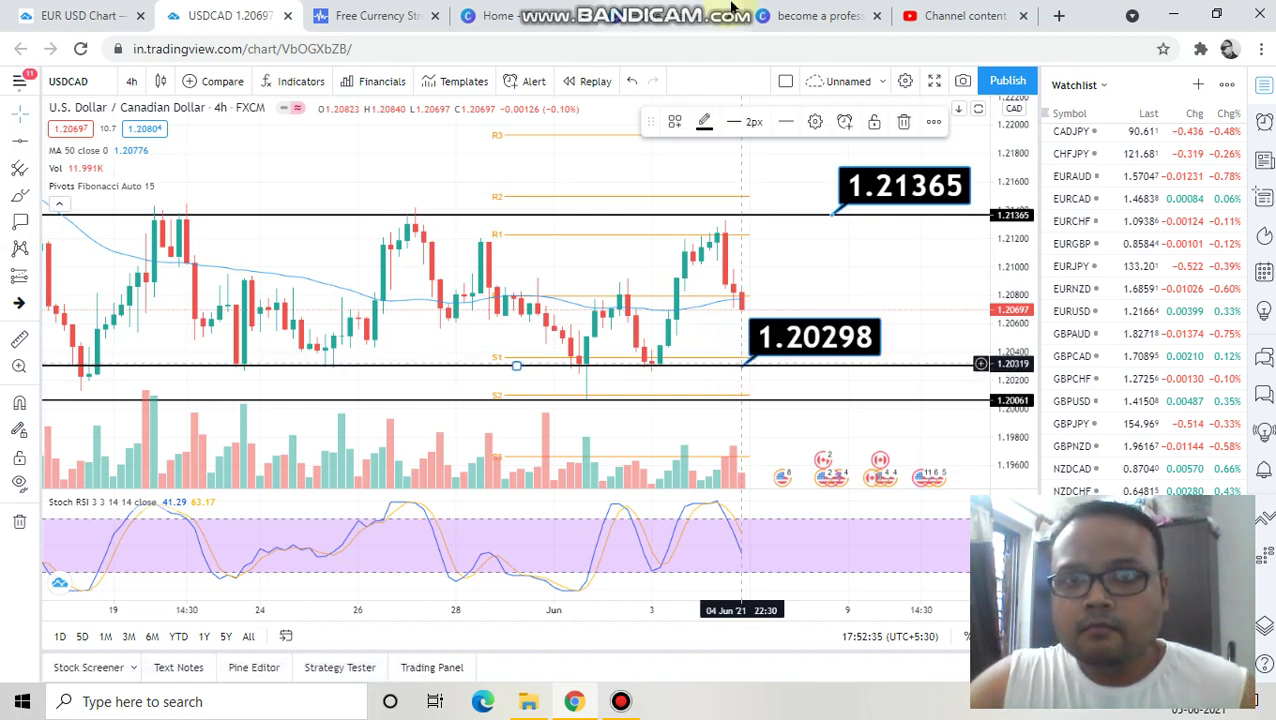
{"action": "key", "text": "ctrl+alt+d"}
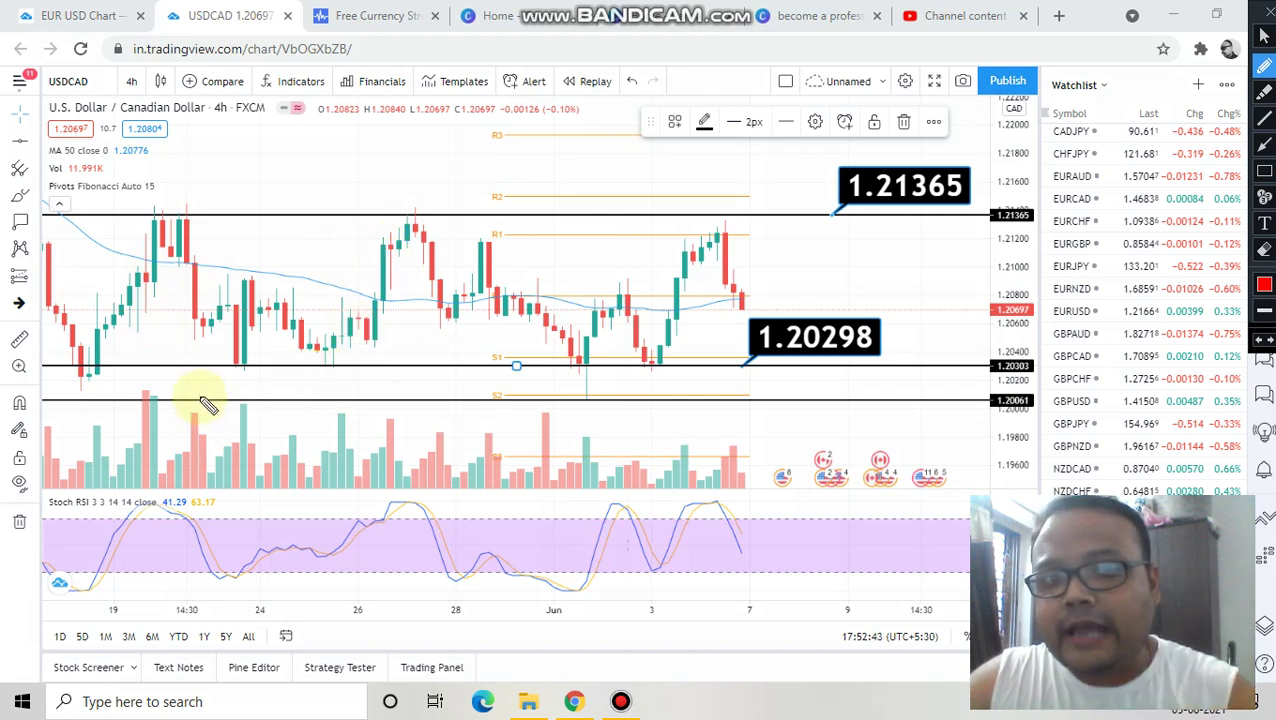
{"action": "mouse_move", "coordinate": [225, 364]}
{"action": "left_mouse_down"}
{"action": "mouse_move", "coordinate": [746, 376]}
{"action": "mouse_move", "coordinate": [855, 360]}
{"action": "mouse_move", "coordinate": [911, 313]}
{"action": "mouse_move", "coordinate": [763, 285]}
{"action": "mouse_move", "coordinate": [712, 336]}
{"action": "mouse_move", "coordinate": [760, 372]}
{"action": "left_mouse_up"}
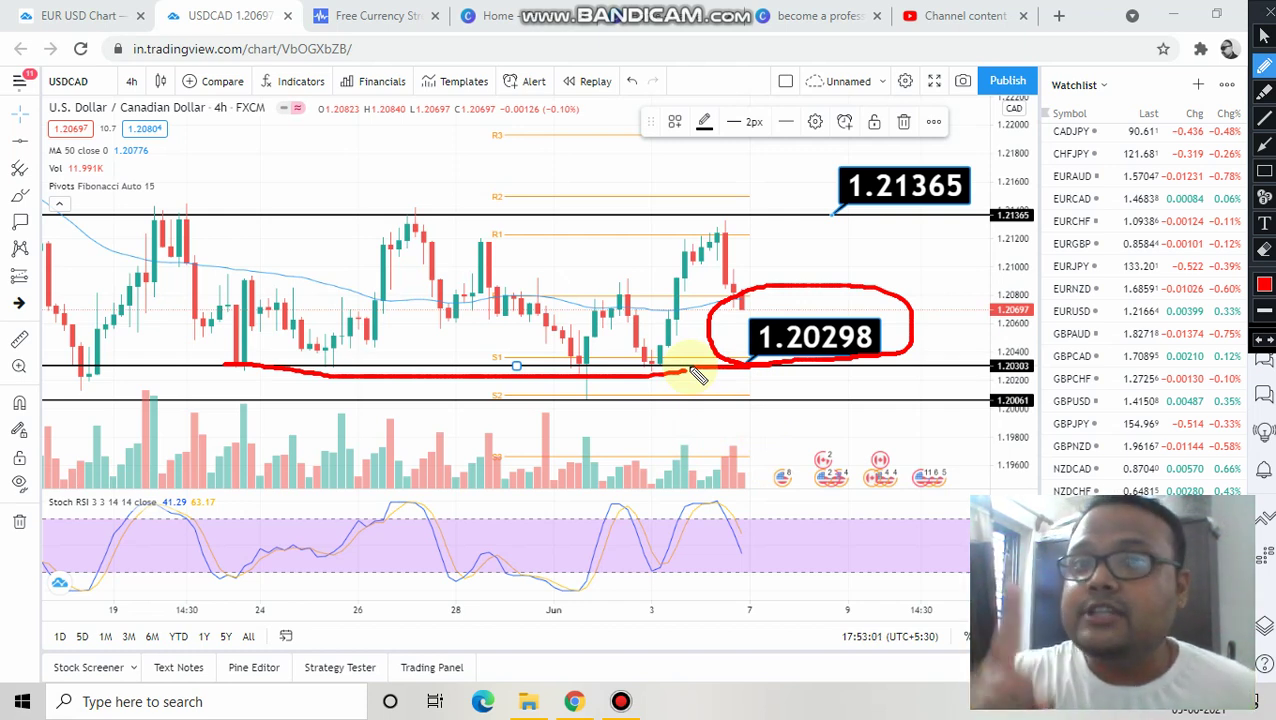
- Add red check and trace marks on the 1.20303 and 1.20061 lines, erase them, and nudge the lowest line to 1.20070
{"action": "mouse_move", "coordinate": [918, 328]}
{"action": "left_mouse_down"}
{"action": "mouse_move", "coordinate": [958, 366]}
{"action": "mouse_move", "coordinate": [1000, 297]}
{"action": "left_mouse_up"}
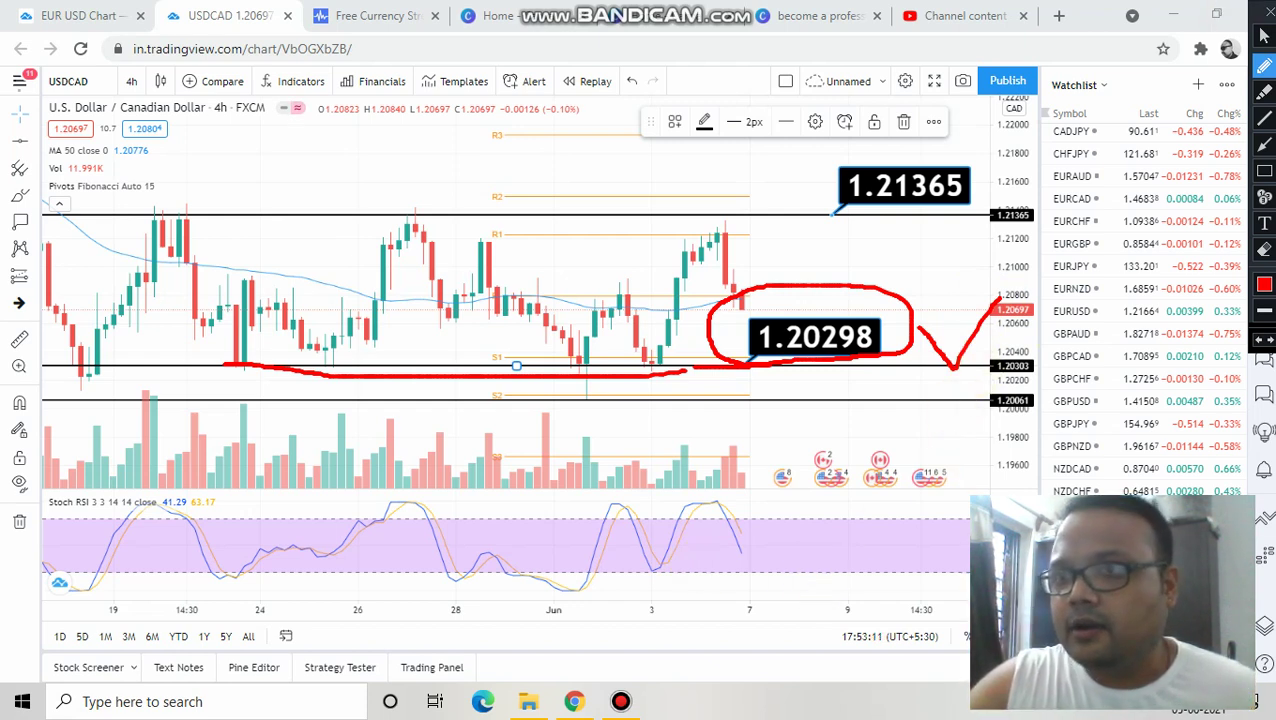
{"action": "left_click", "coordinate": [1268, 20]}
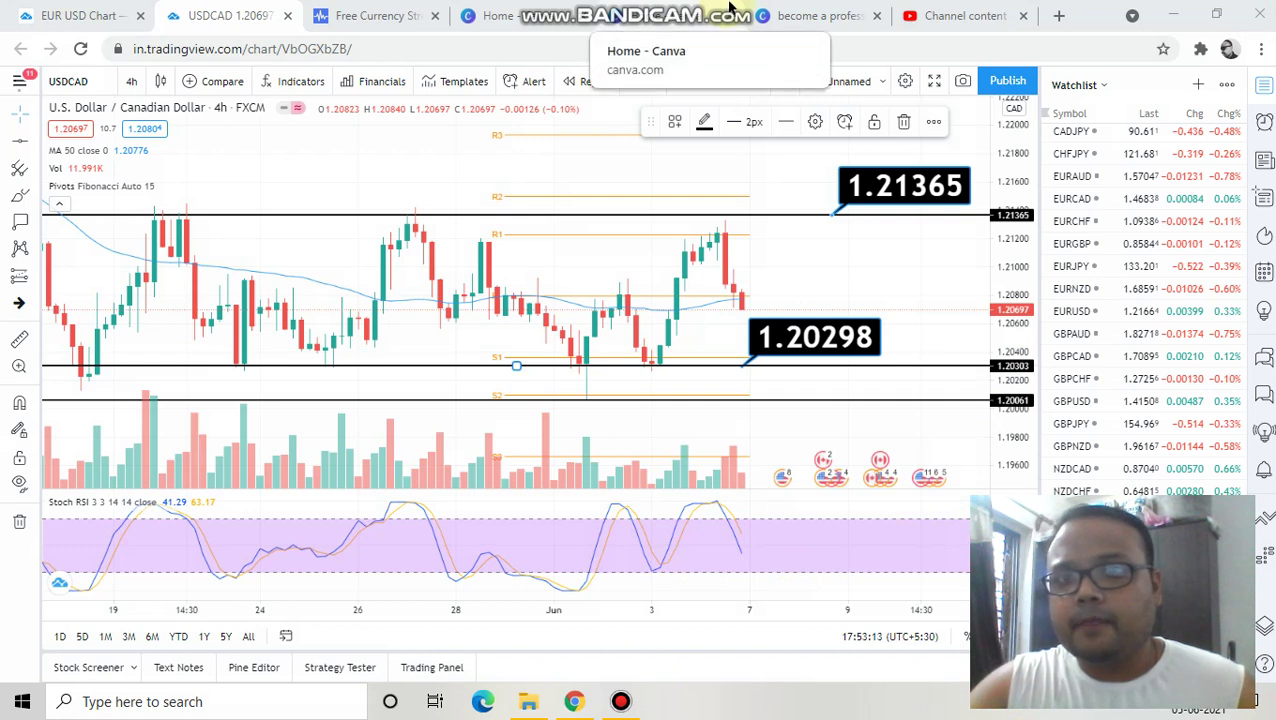
{"action": "mouse_move", "coordinate": [733, 8]}
{"action": "left_click", "coordinate": [810, 14]}
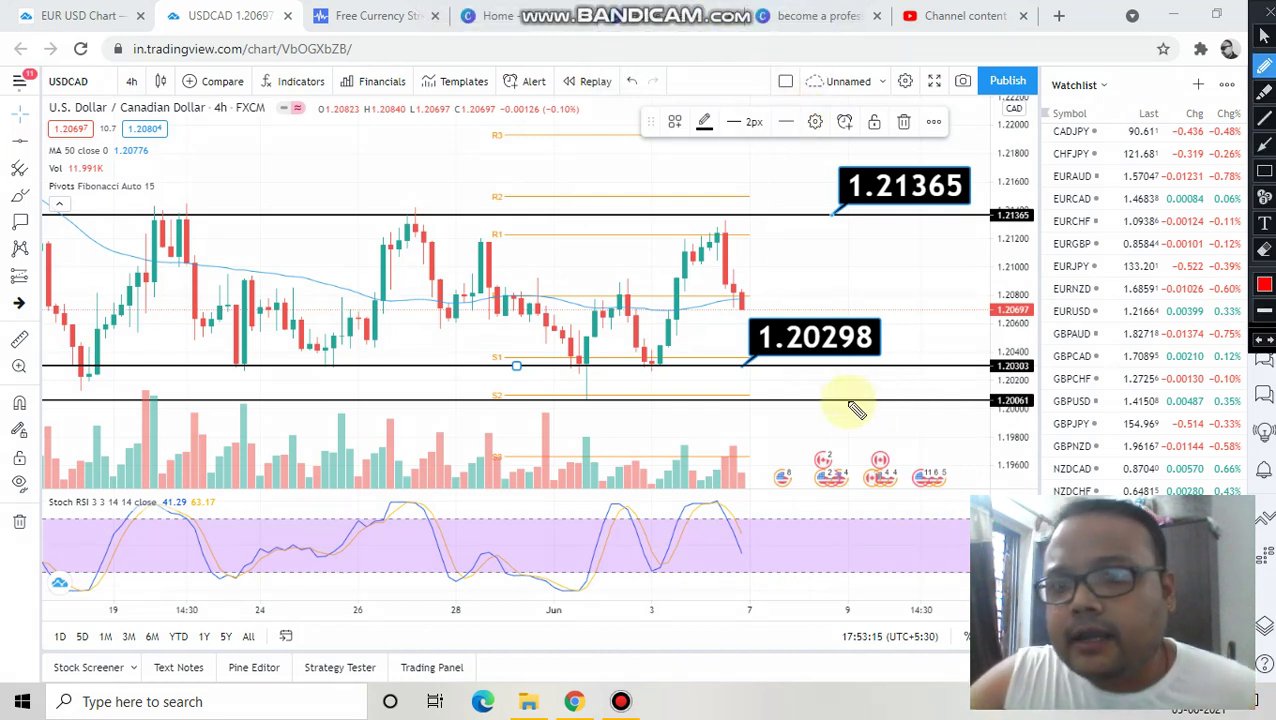
{"action": "left_click_drag", "start_coordinate": [733, 362], "coordinate": [797, 364]}
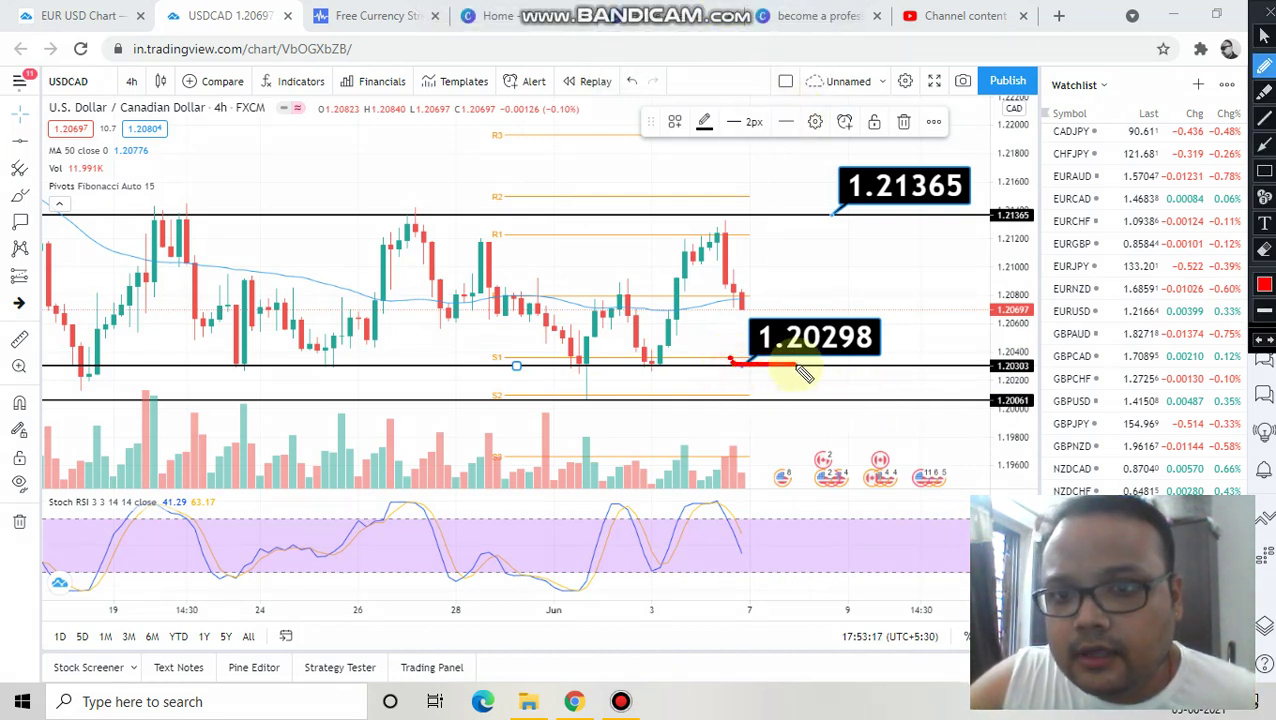
{"action": "left_click_drag", "start_coordinate": [588, 408], "coordinate": [728, 411]}
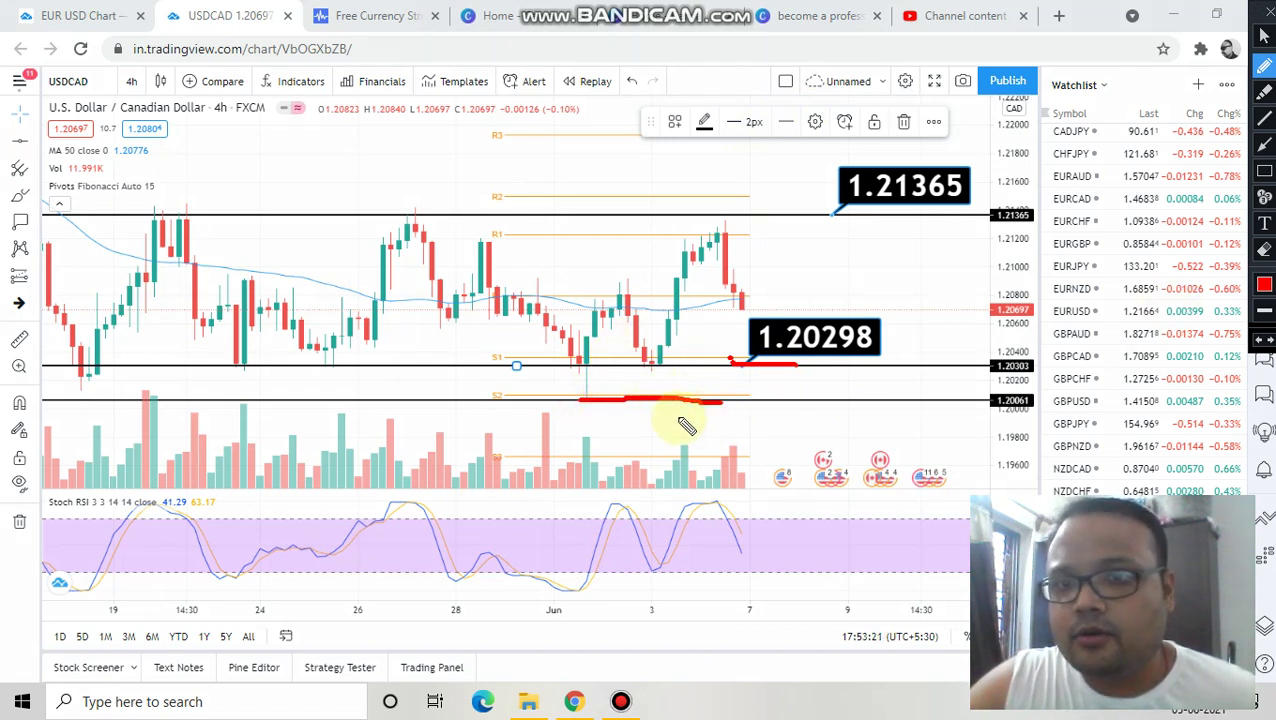
{"action": "key", "text": "Escape"}
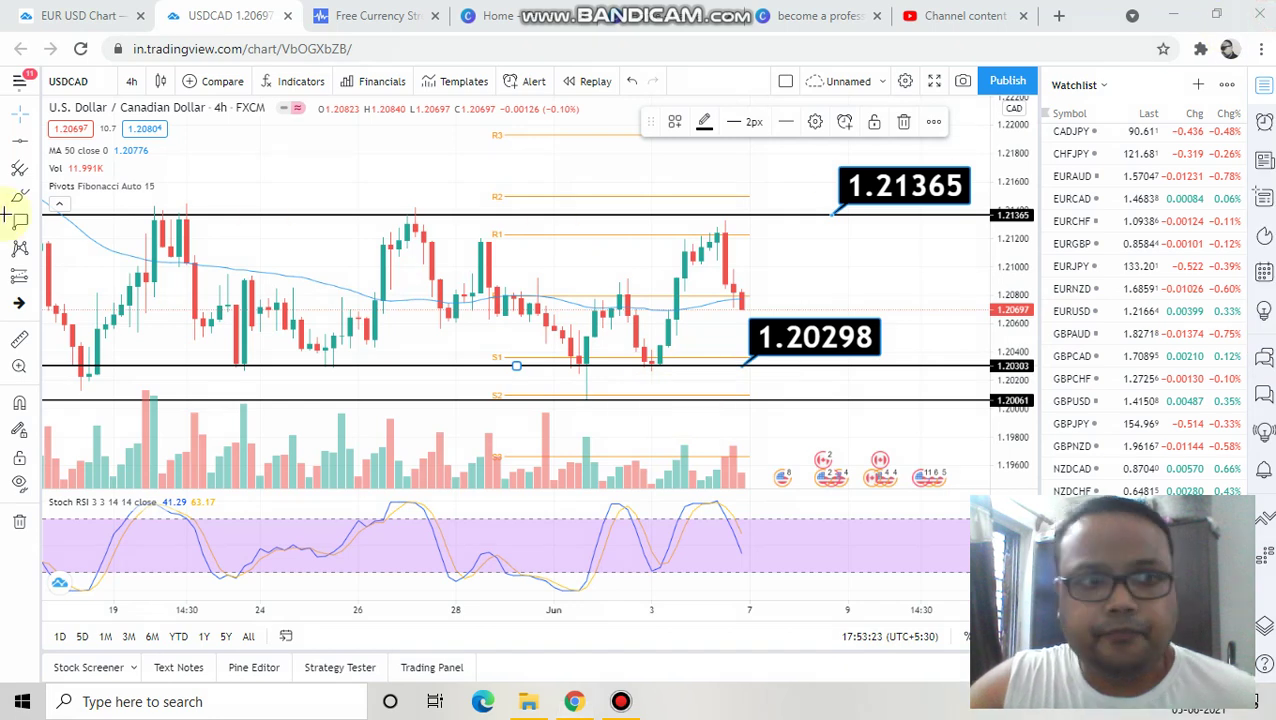
{"action": "left_click_drag", "start_coordinate": [584, 399], "coordinate": [584, 399]}
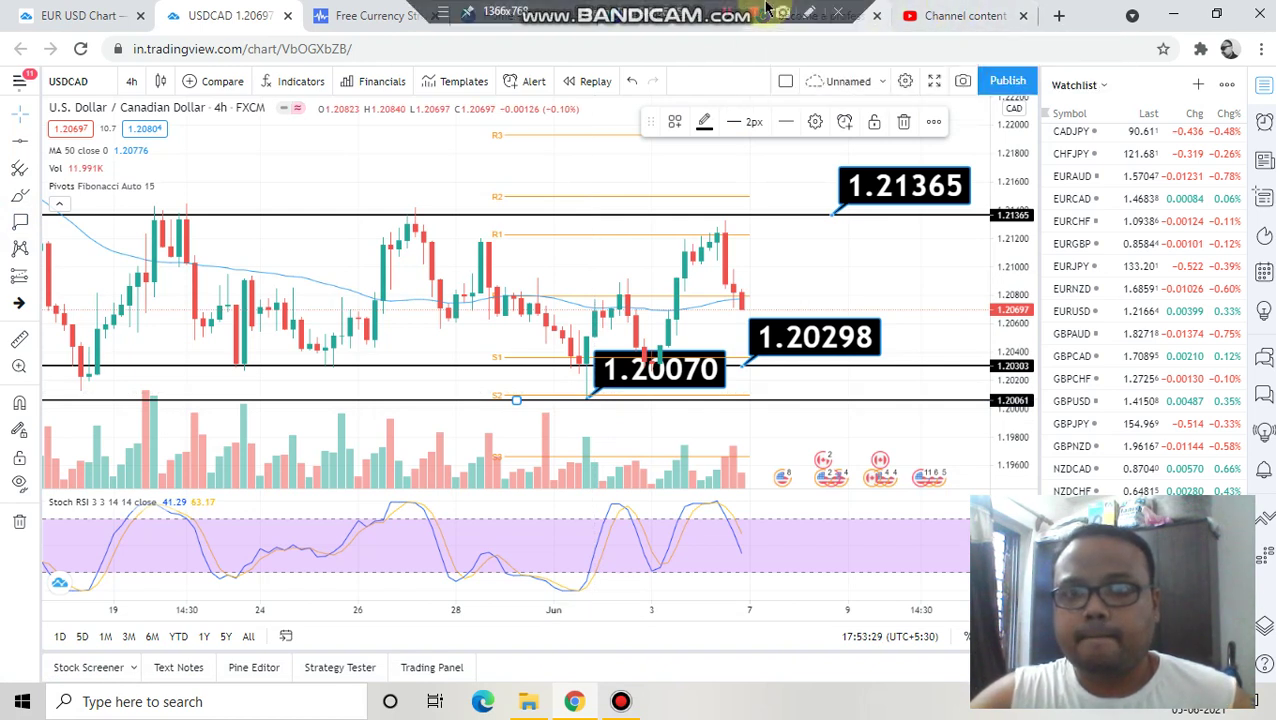
- In Bandicam draw mode, circle 1.21365 in red and write S1 and S2 beside 1.20298 and 1.20070
{"action": "left_click", "coordinate": [812, 12]}
{"action": "mouse_move", "coordinate": [850, 163]}
{"action": "left_mouse_down"}
{"action": "mouse_move", "coordinate": [840, 195]}
{"action": "mouse_move", "coordinate": [985, 218]}
{"action": "mouse_move", "coordinate": [860, 168]}
{"action": "mouse_move", "coordinate": [838, 206]}
{"action": "left_mouse_up"}
{"action": "mouse_move", "coordinate": [920, 315]}
{"action": "left_mouse_down"}
{"action": "mouse_move", "coordinate": [898, 350]}
{"action": "mouse_move", "coordinate": [937, 345]}
{"action": "left_mouse_up"}
{"action": "mouse_move", "coordinate": [760, 378]}
{"action": "left_mouse_down"}
{"action": "mouse_move", "coordinate": [735, 412]}
{"action": "mouse_move", "coordinate": [780, 405]}
{"action": "left_mouse_up"}
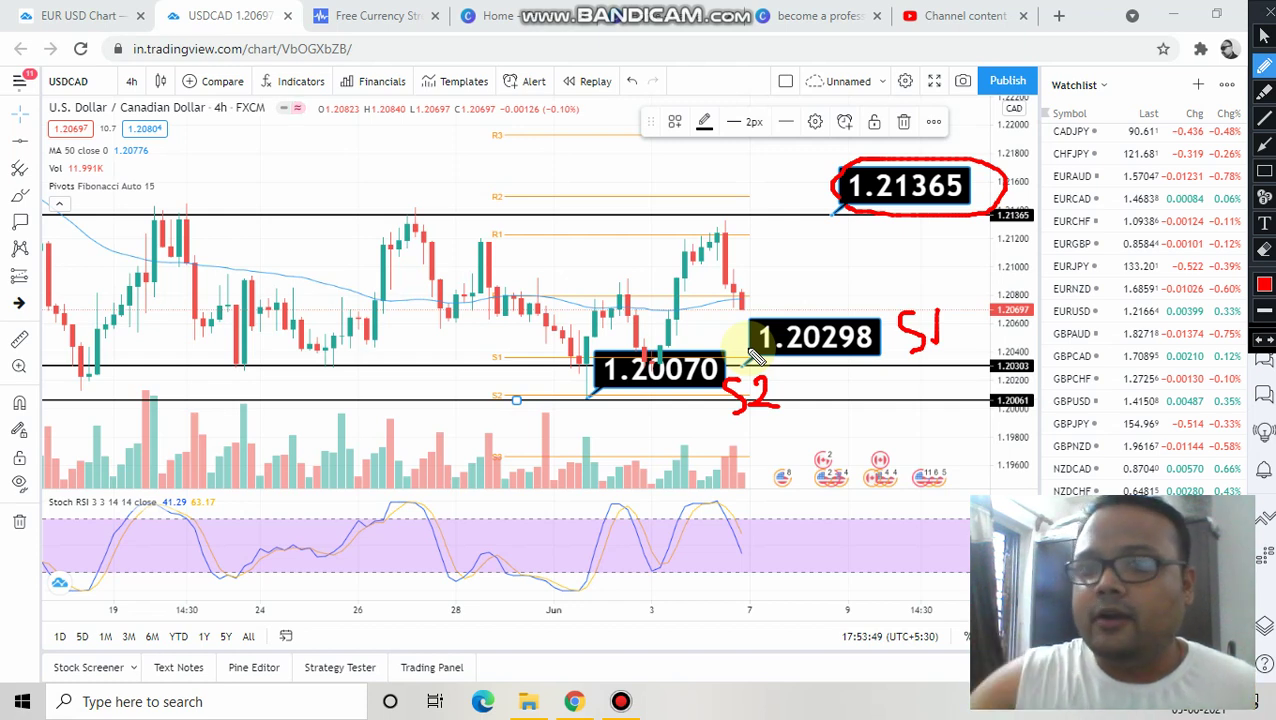
- Erase the red circle and S1/S2 marks, then write a red 'B/S' above the 1.20298 callout
{"action": "left_click", "coordinate": [1264, 35]}
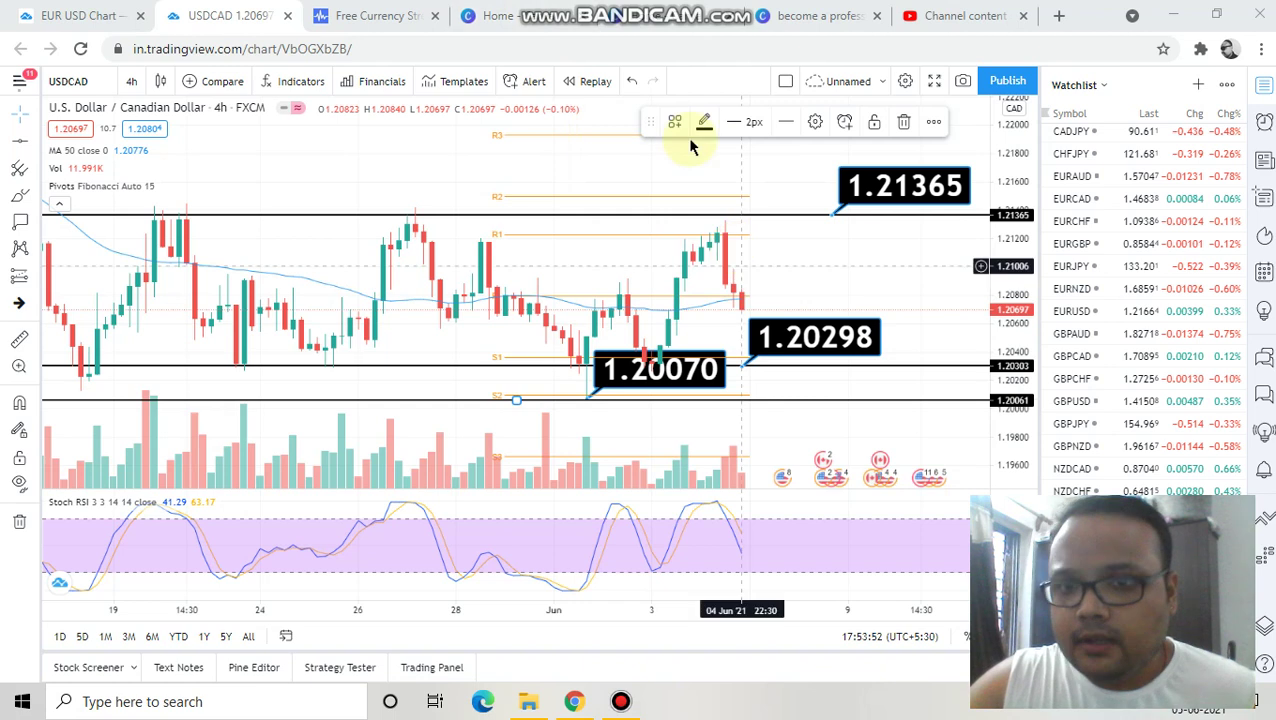
{"action": "mouse_move", "coordinate": [750, 14]}
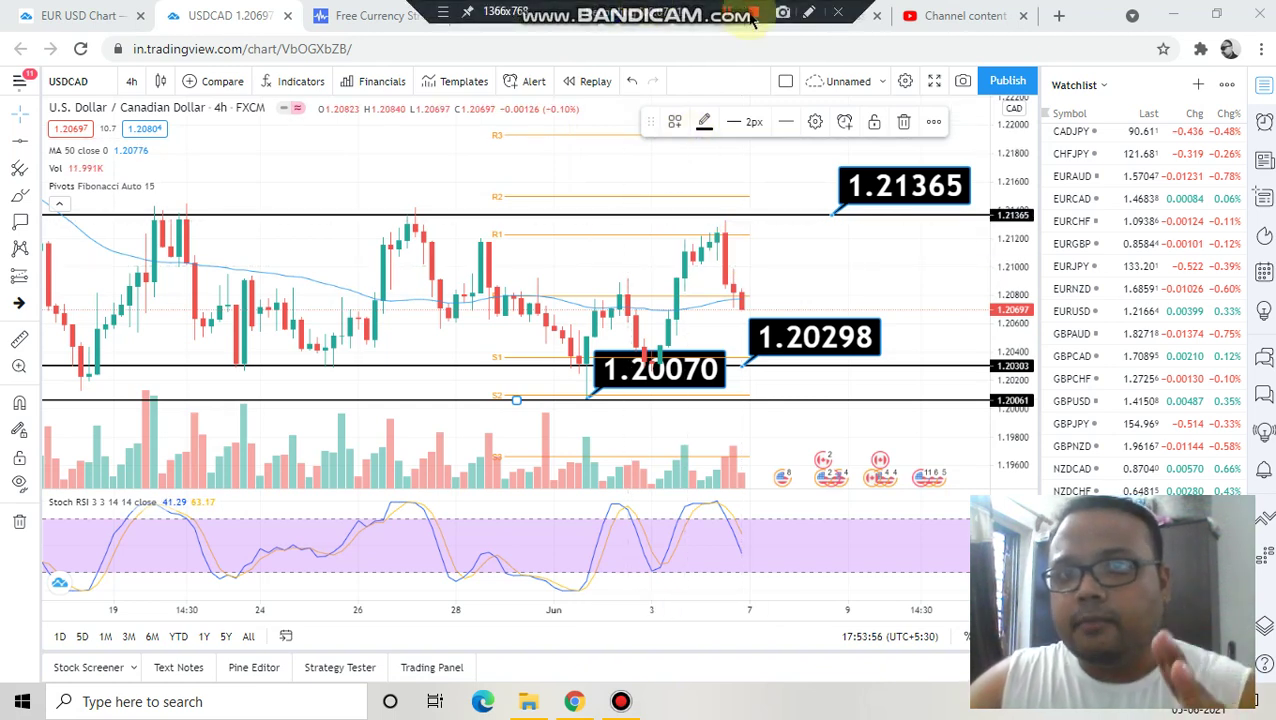
{"action": "left_click", "coordinate": [808, 15]}
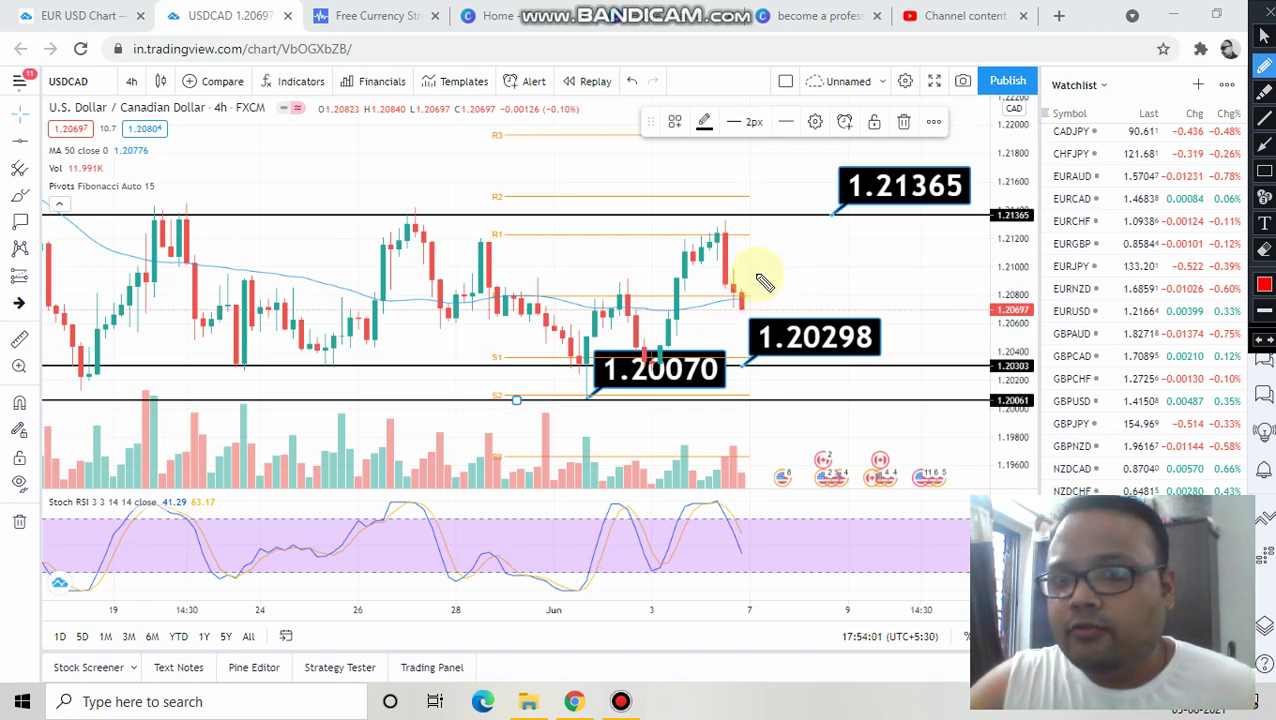
{"action": "mouse_move", "coordinate": [752, 285]}
{"action": "left_mouse_down"}
{"action": "mouse_move", "coordinate": [769, 299]}
{"action": "mouse_move", "coordinate": [809, 262]}
{"action": "mouse_move", "coordinate": [828, 318]}
{"action": "mouse_move", "coordinate": [806, 331]}
{"action": "left_mouse_up"}
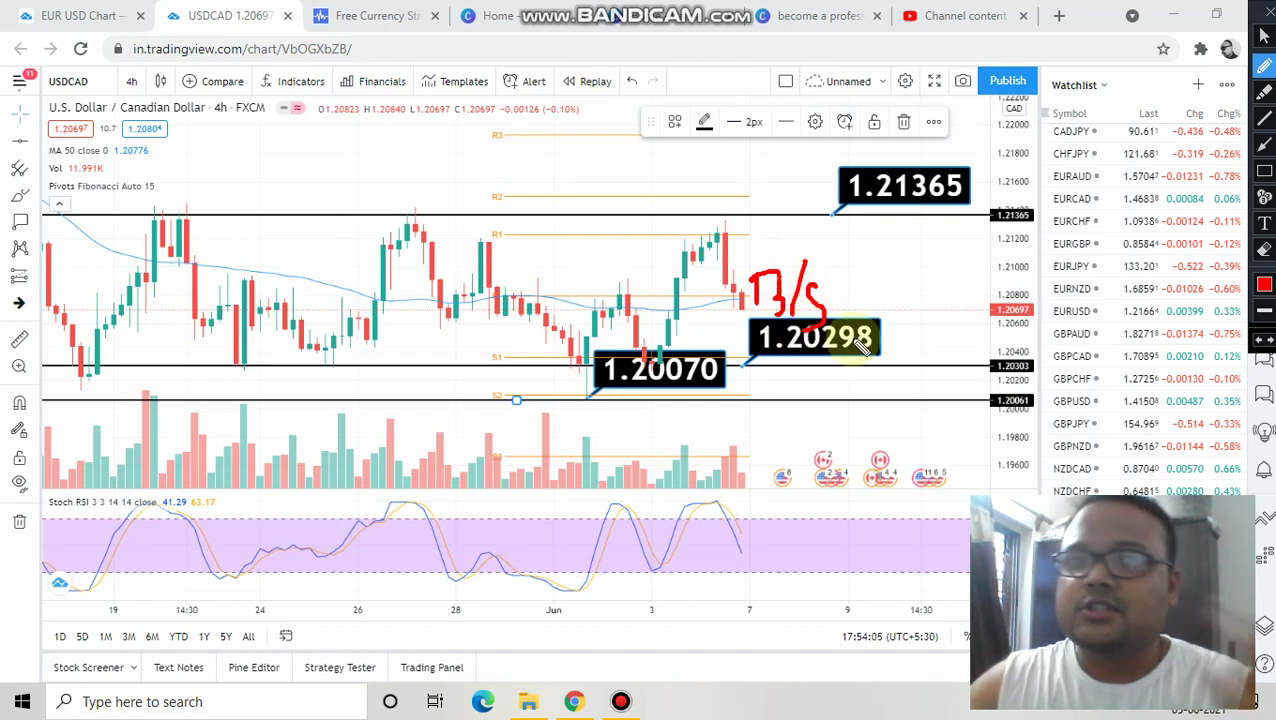